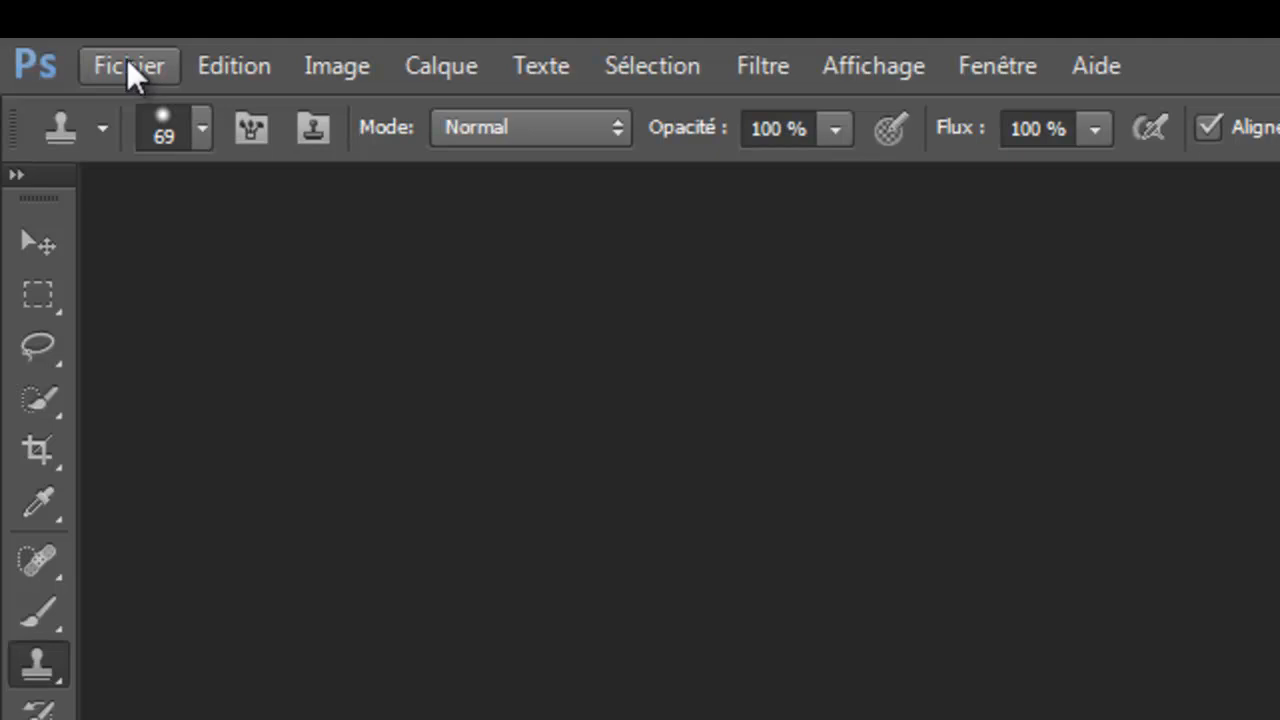
- Open the image A from the TUTO CS6 folder on the desktop, discarding its embedded colour profile
click(127, 59)
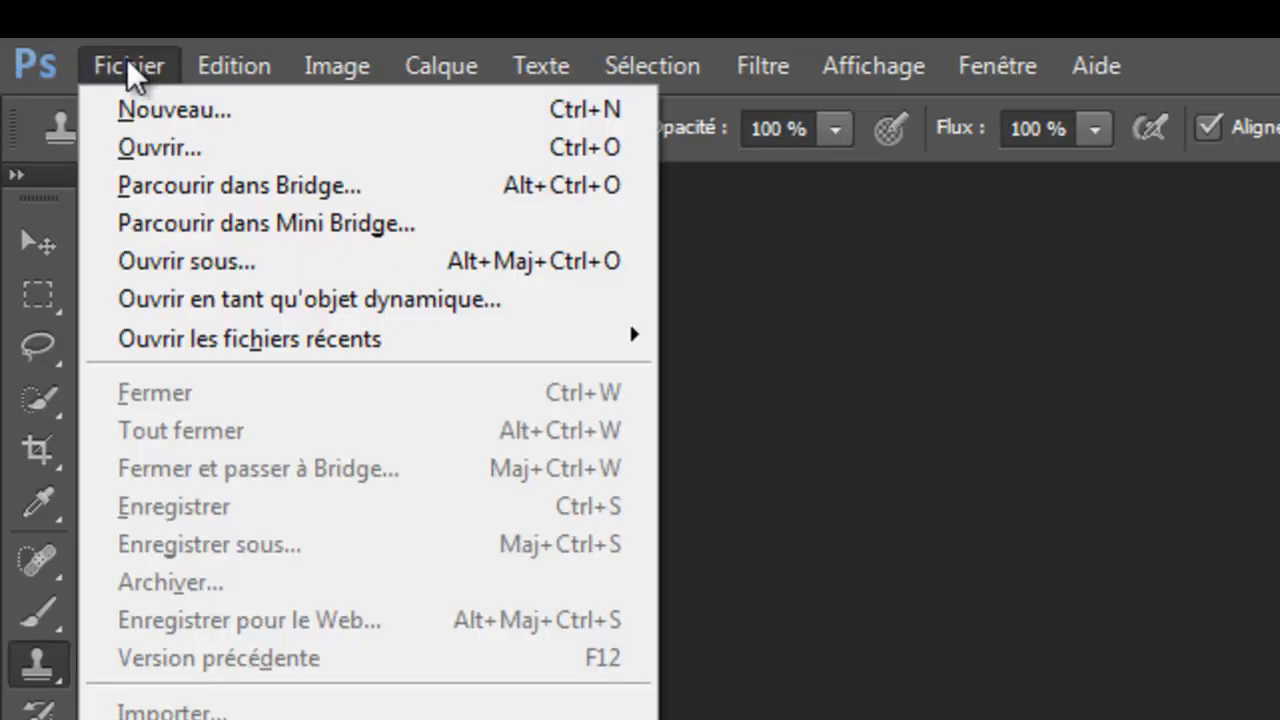
click(141, 150)
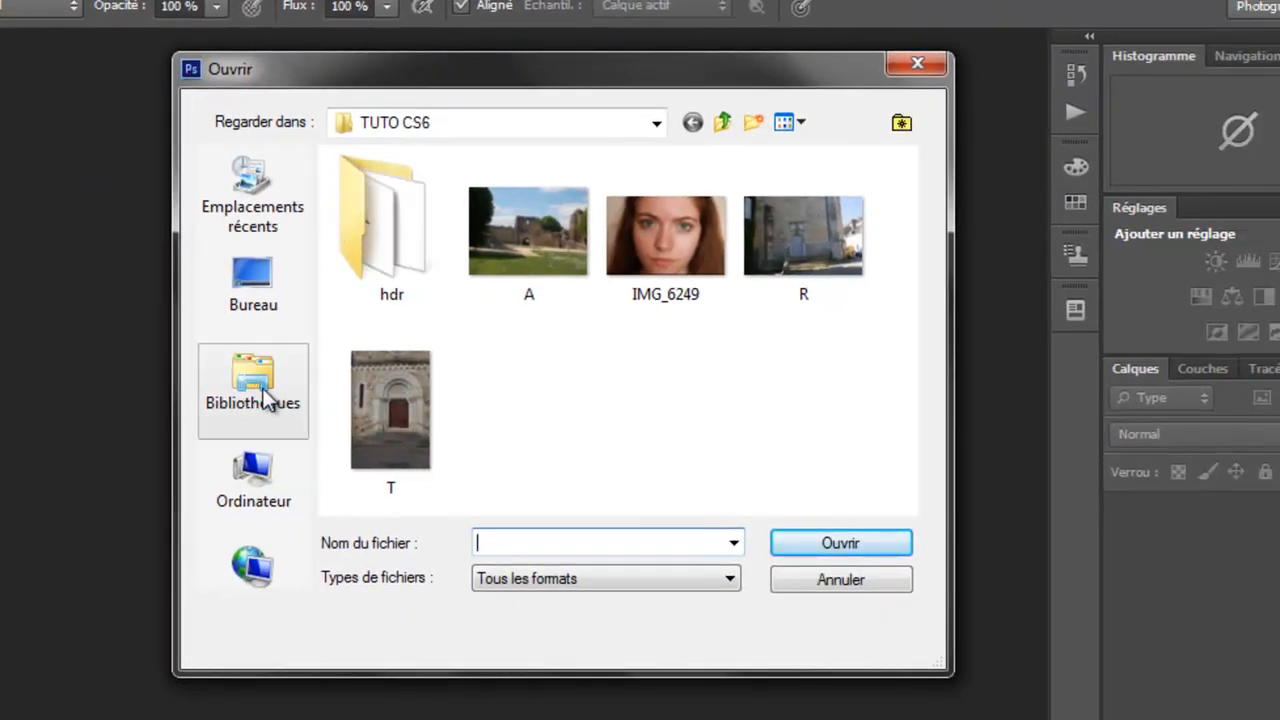
click(262, 402)
click(249, 282)
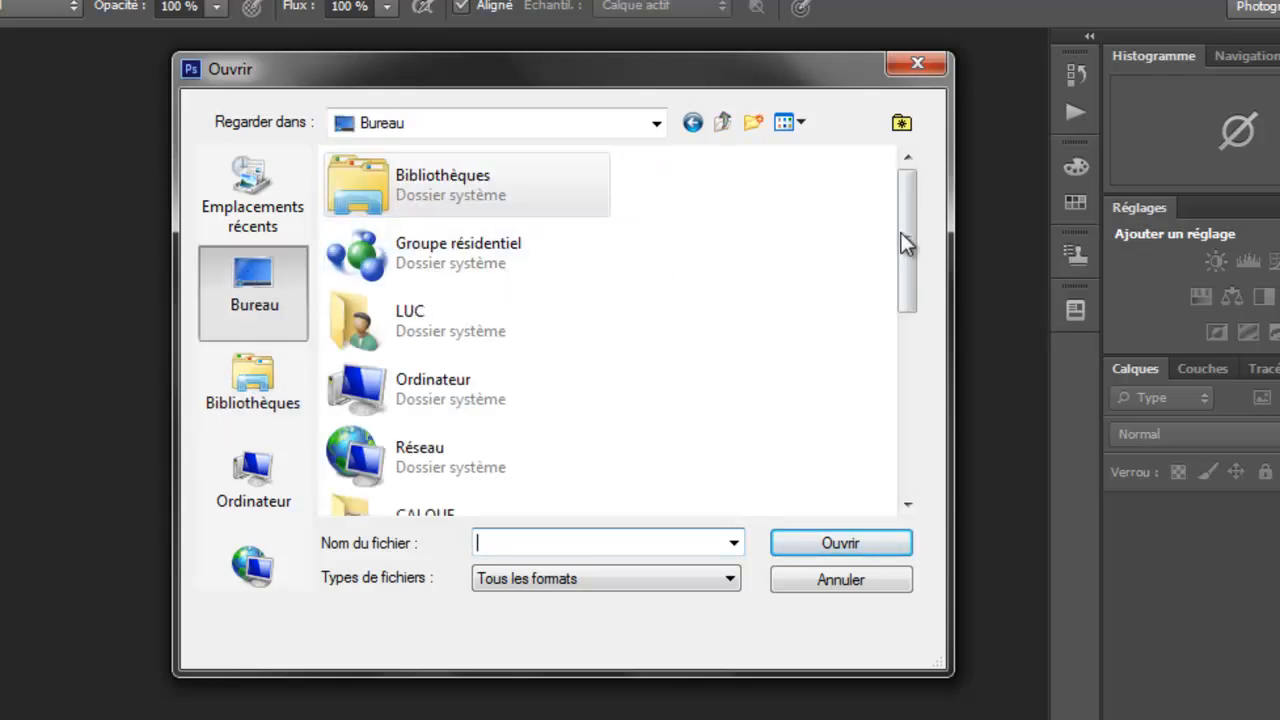
drag(907, 215, 954, 426)
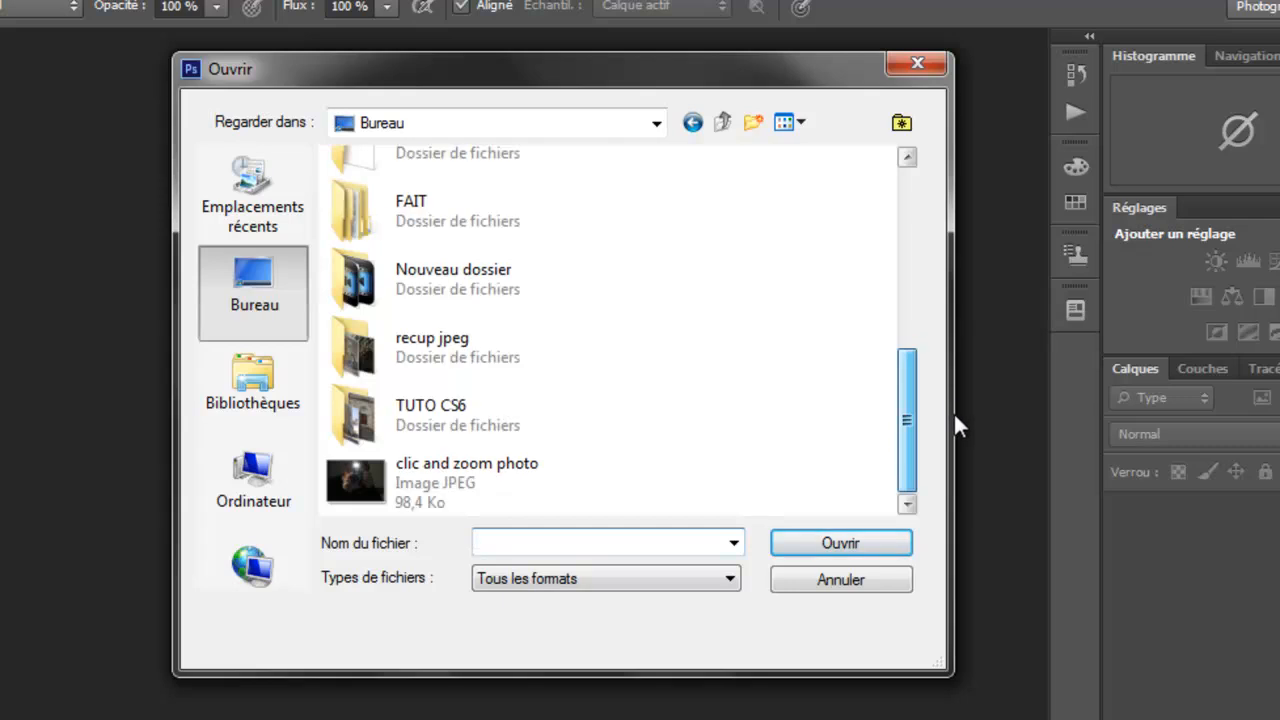
double_click(467, 438)
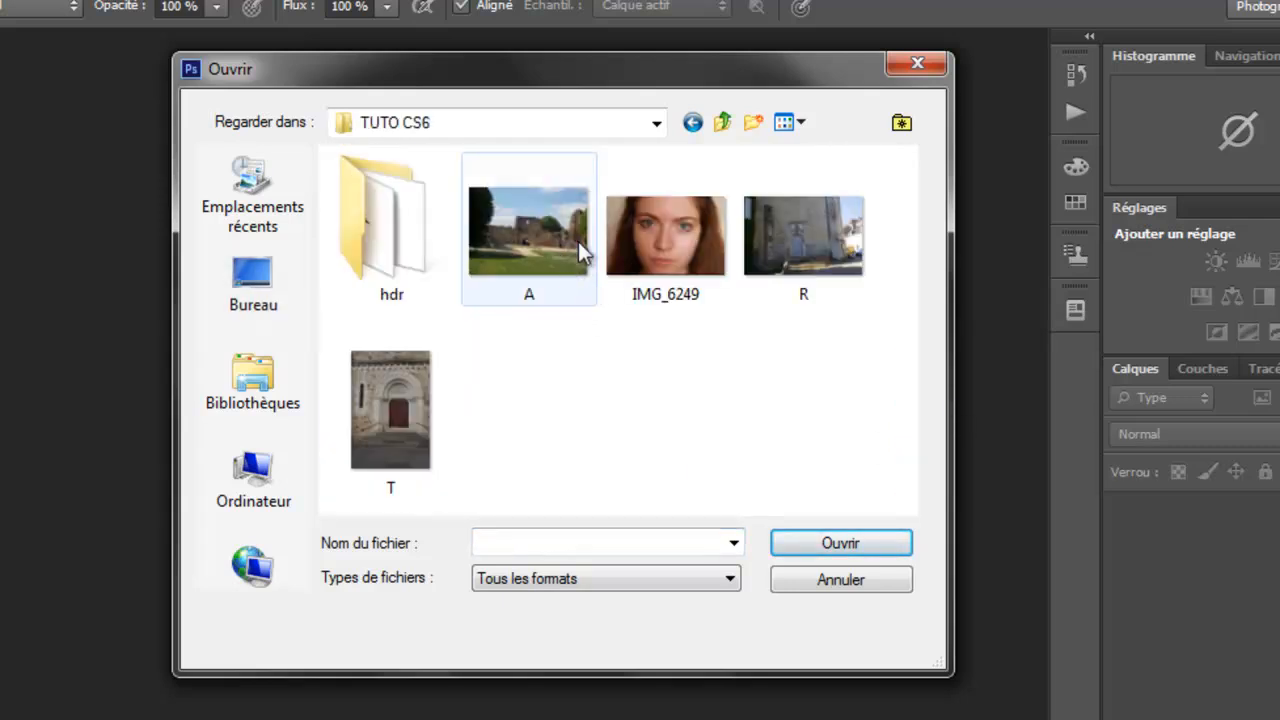
click(546, 229)
click(799, 211)
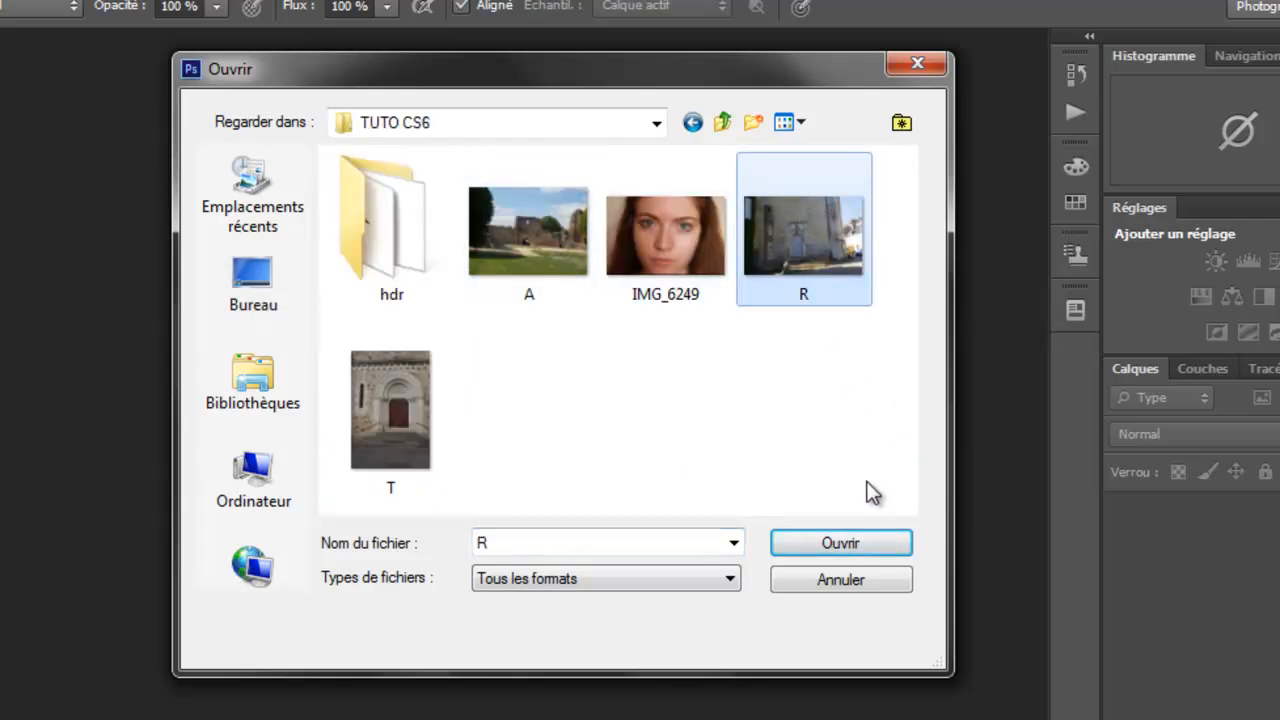
double_click(525, 243)
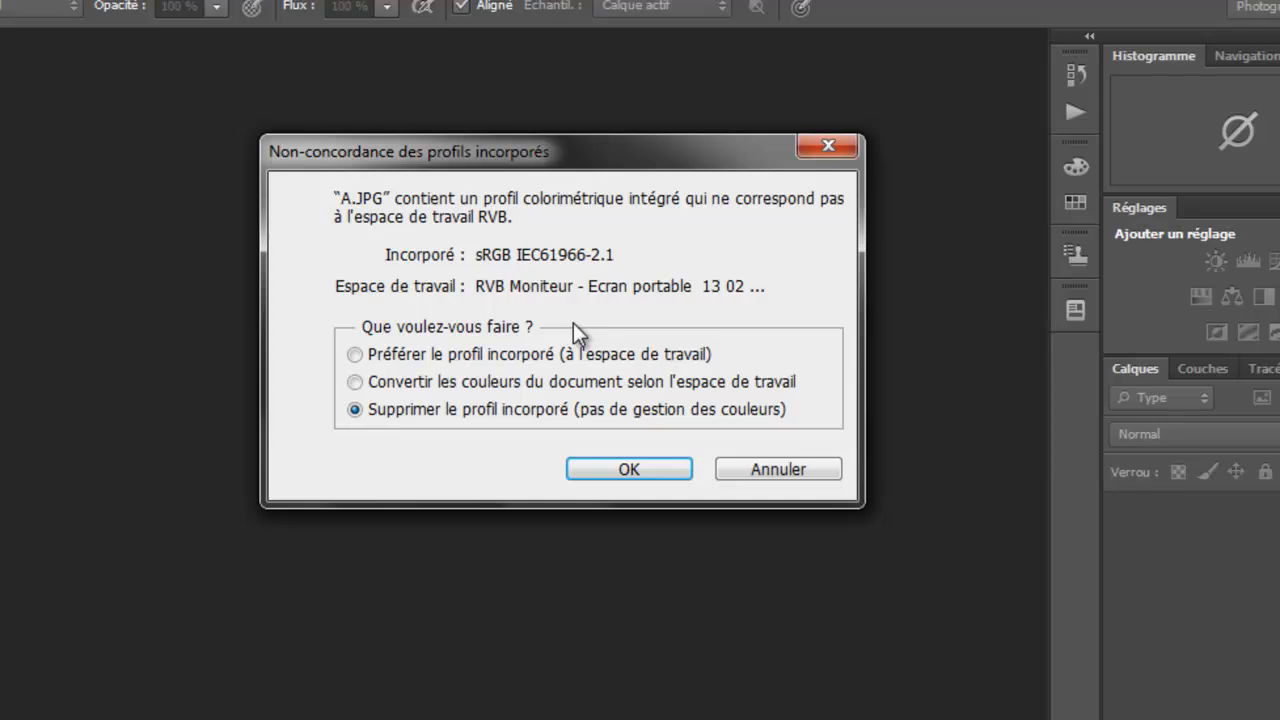
click(649, 467)
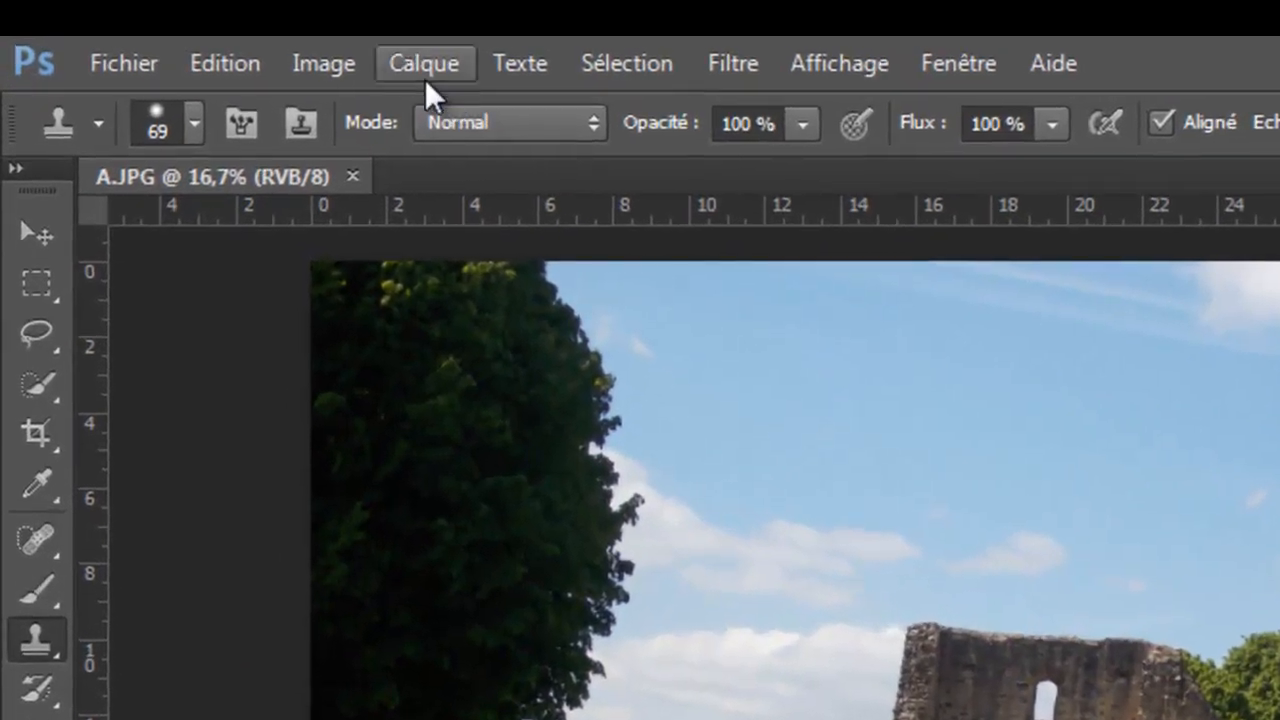
- Rotate the whole canvas by a custom angle of 2° counterclockwise to straighten the photo
click(158, 30)
mouse_move(360, 415)
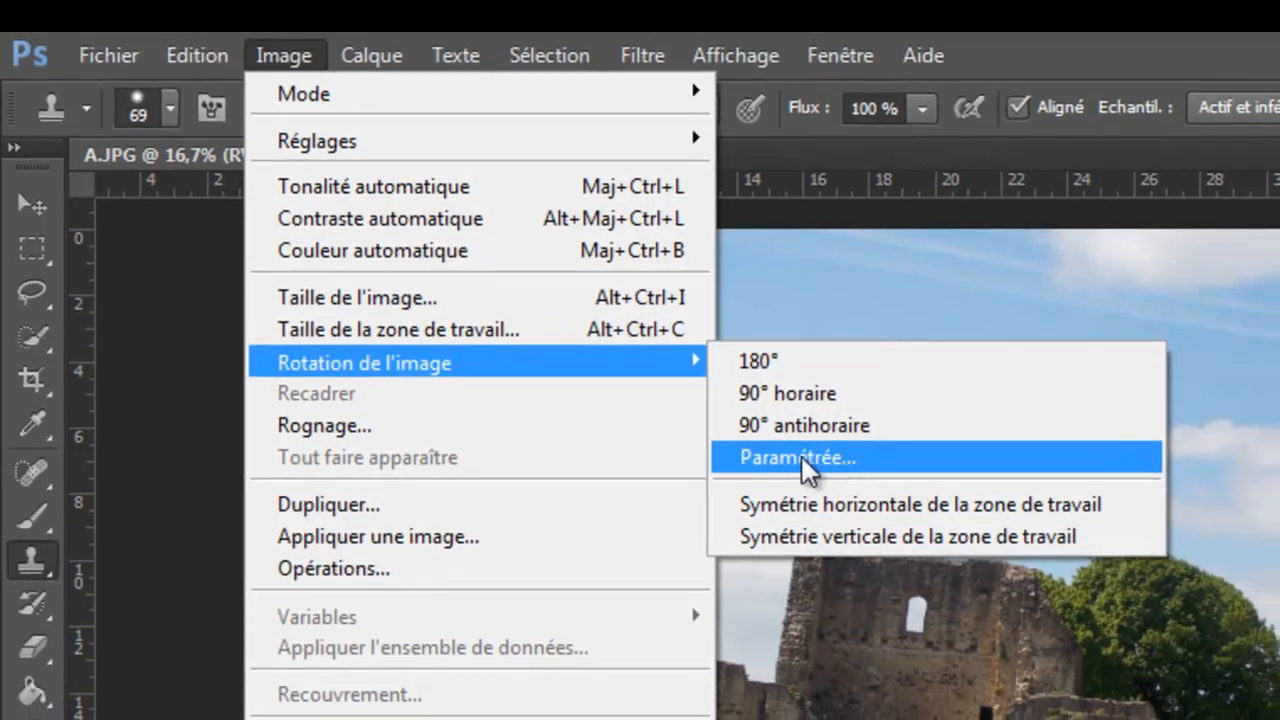
click(800, 457)
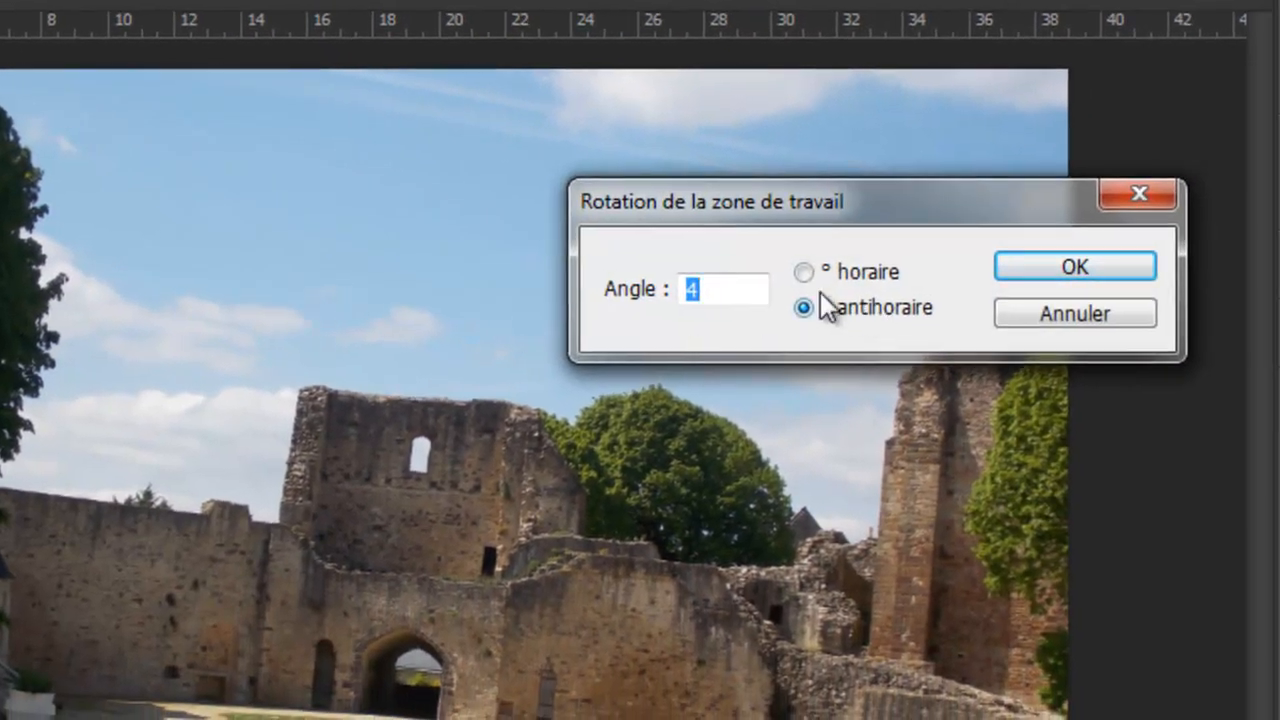
click(805, 272)
click(805, 308)
click(731, 294)
double_click(731, 294)
text(2)
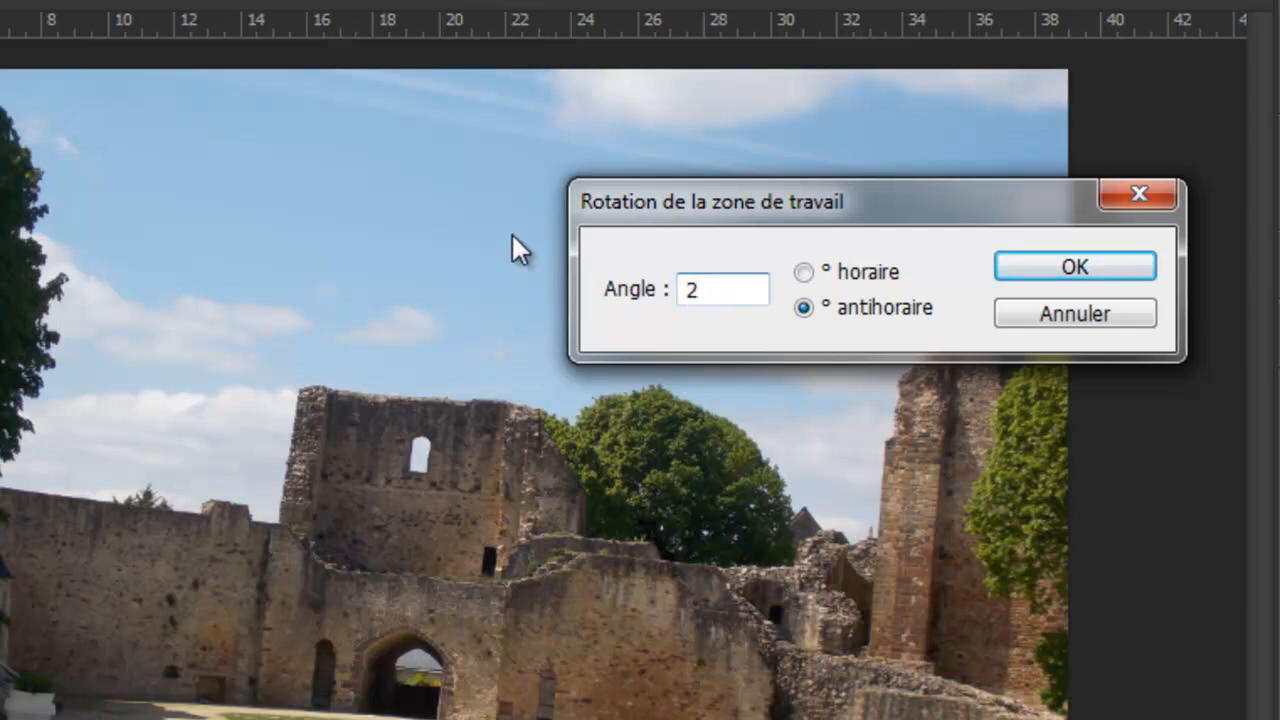
click(806, 274)
click(1118, 272)
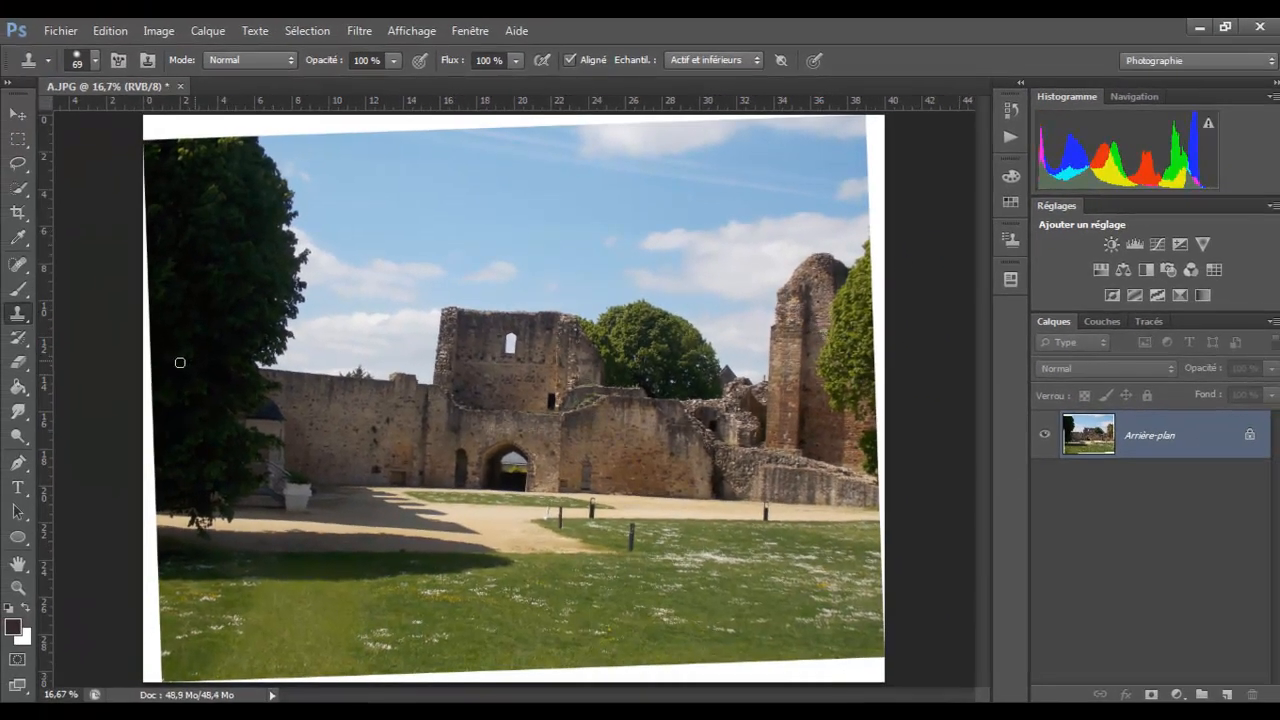
- Check the straightness of the ruins against a temporary vertical guide, removing the guide again
mouse_move(45, 385)
mouse_down()
mouse_move(148, 382)
mouse_move(44, 382)
mouse_move(46, 367)
mouse_up()
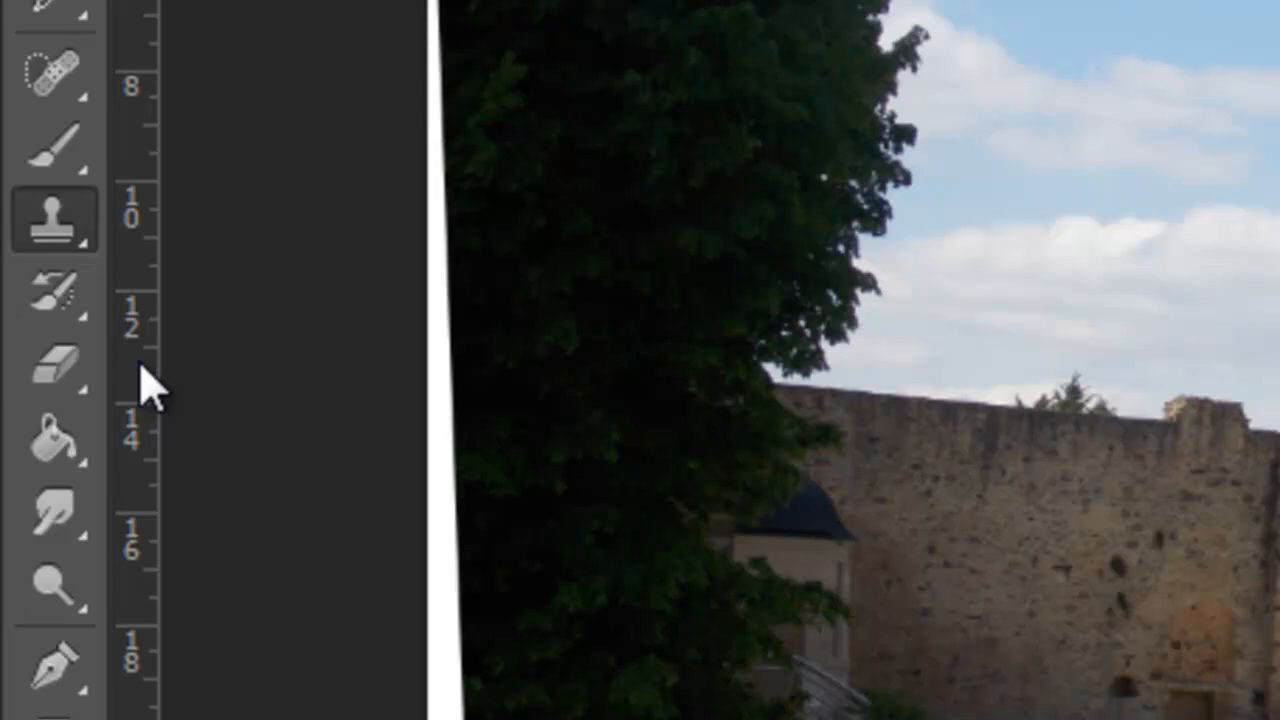
drag(148, 385, 1279, 398)
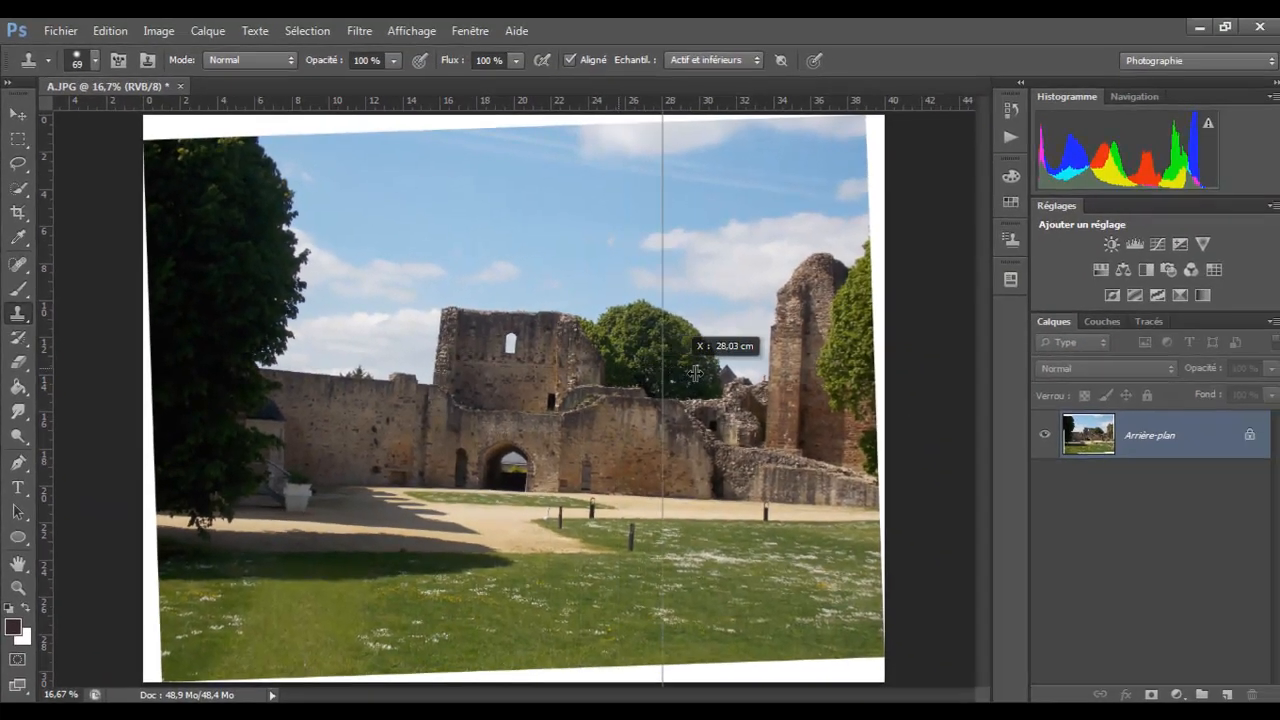
drag(694, 373, 36, 390)
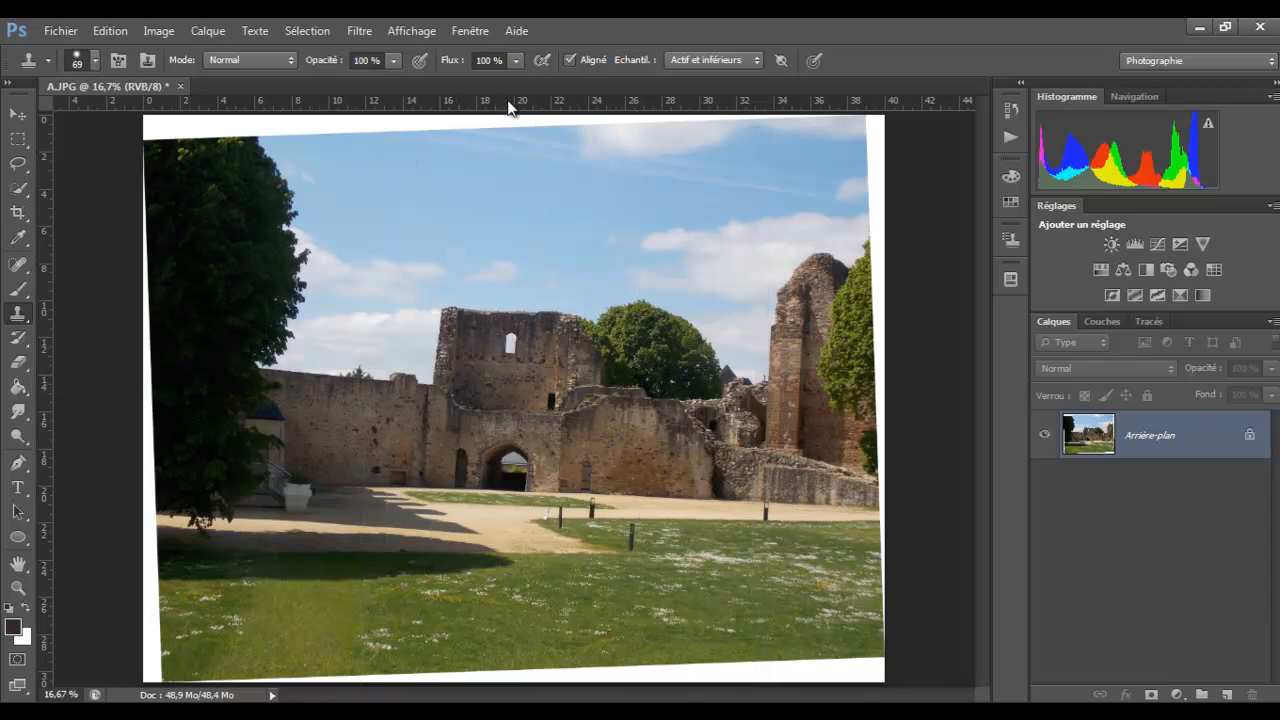
drag(508, 107, 530, 80)
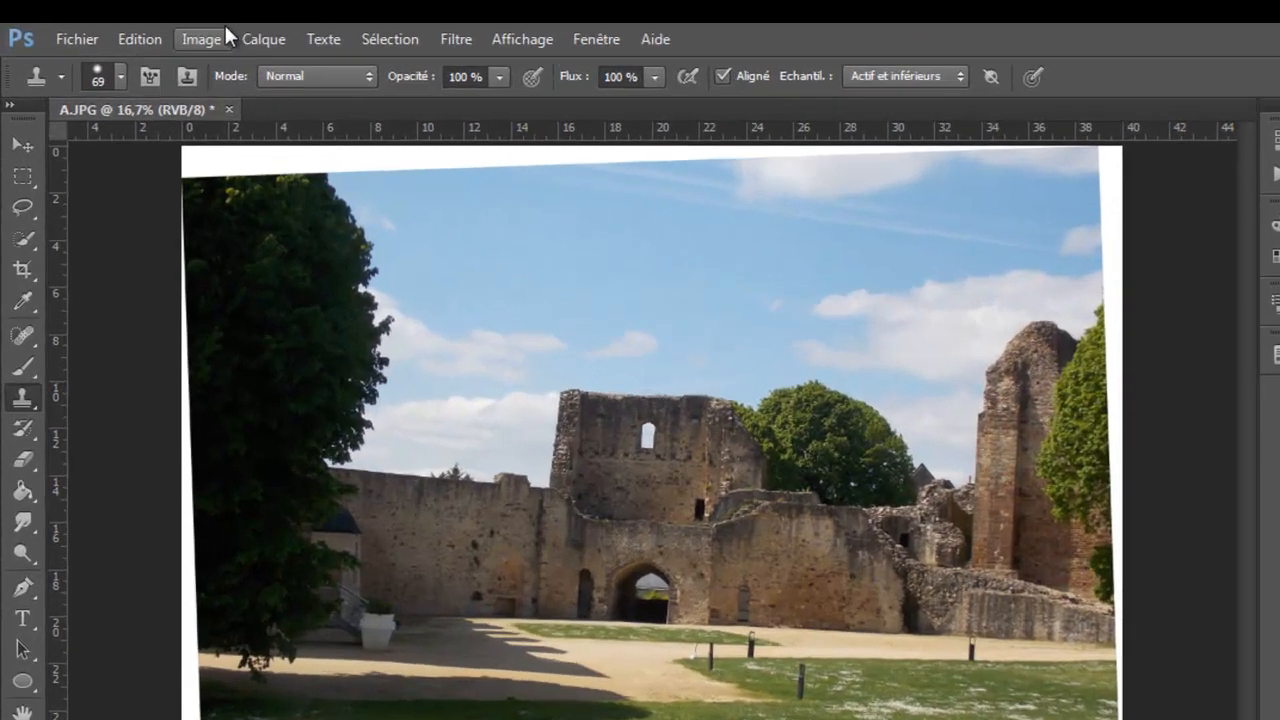
- Rotate the canvas by a custom angle of 1° counterclockwise
click(218, 38)
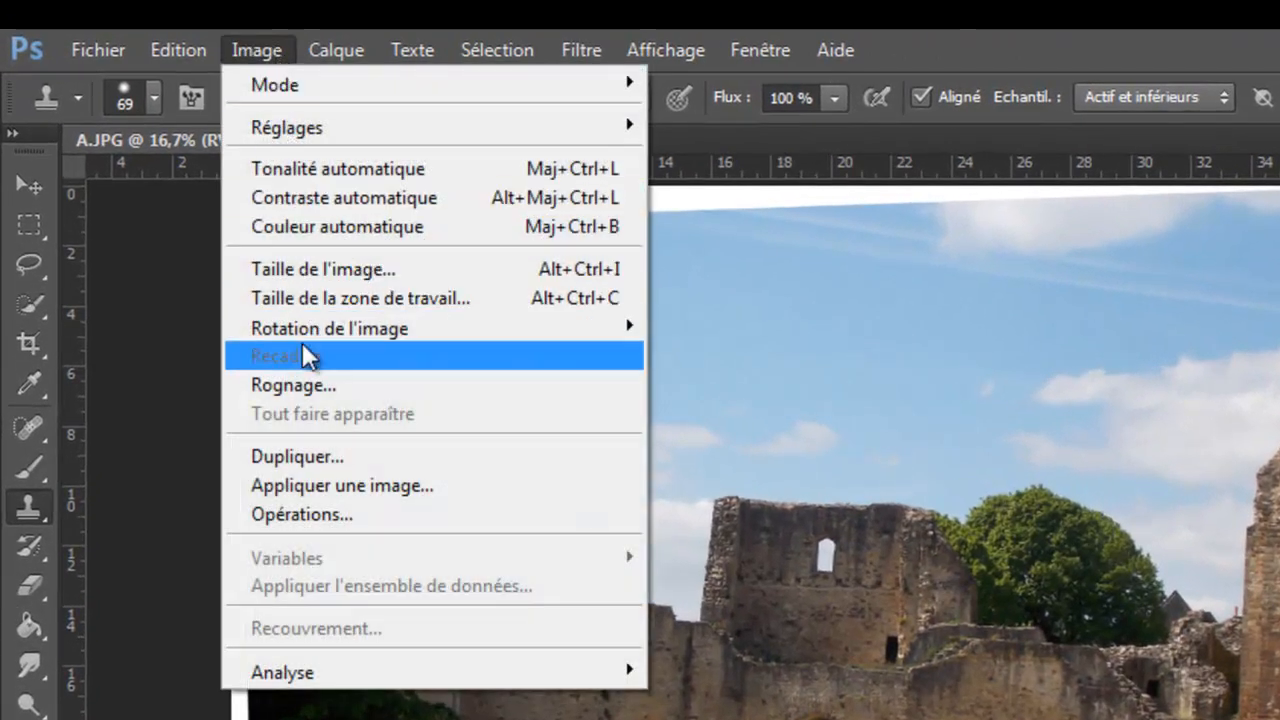
mouse_move(312, 333)
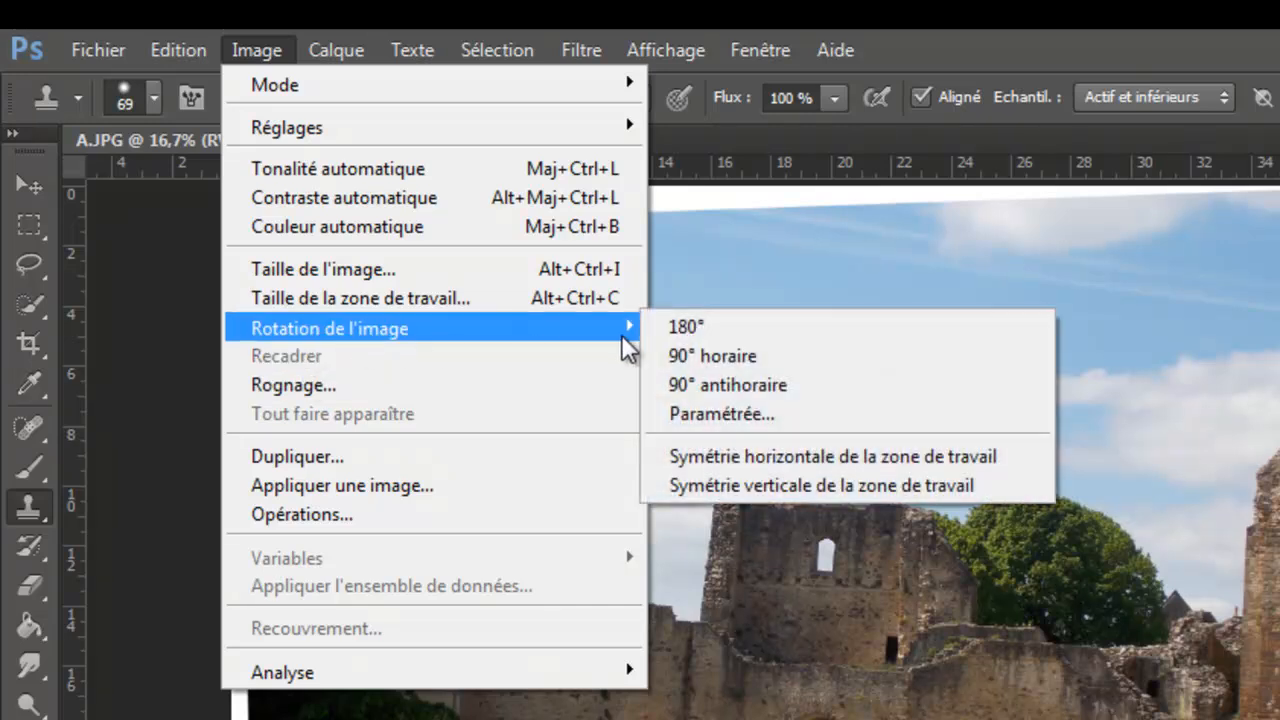
click(705, 412)
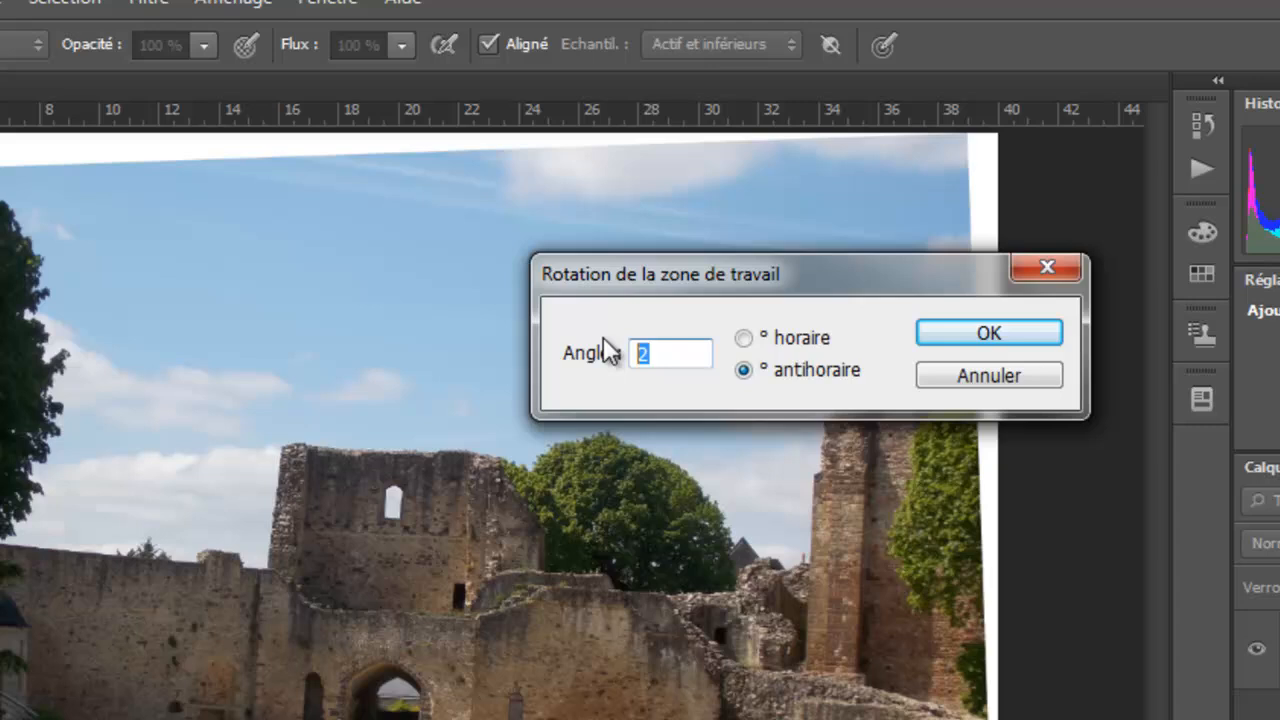
text(1)
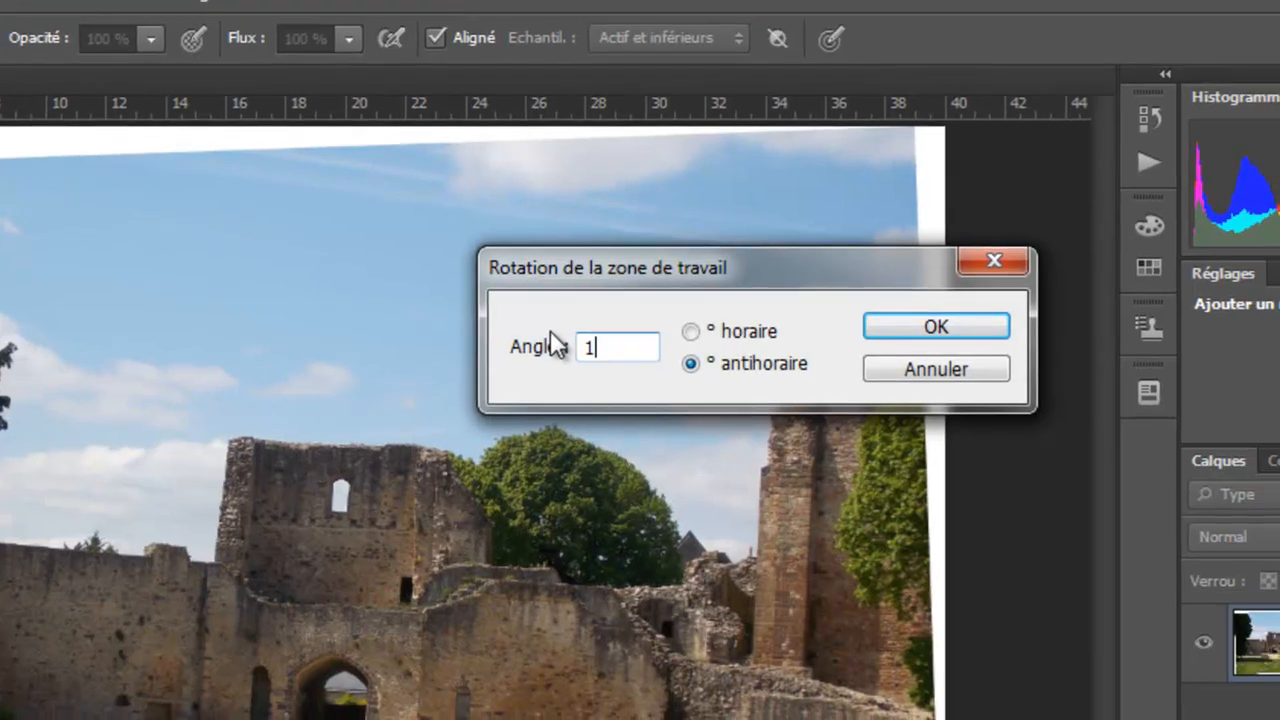
click(920, 327)
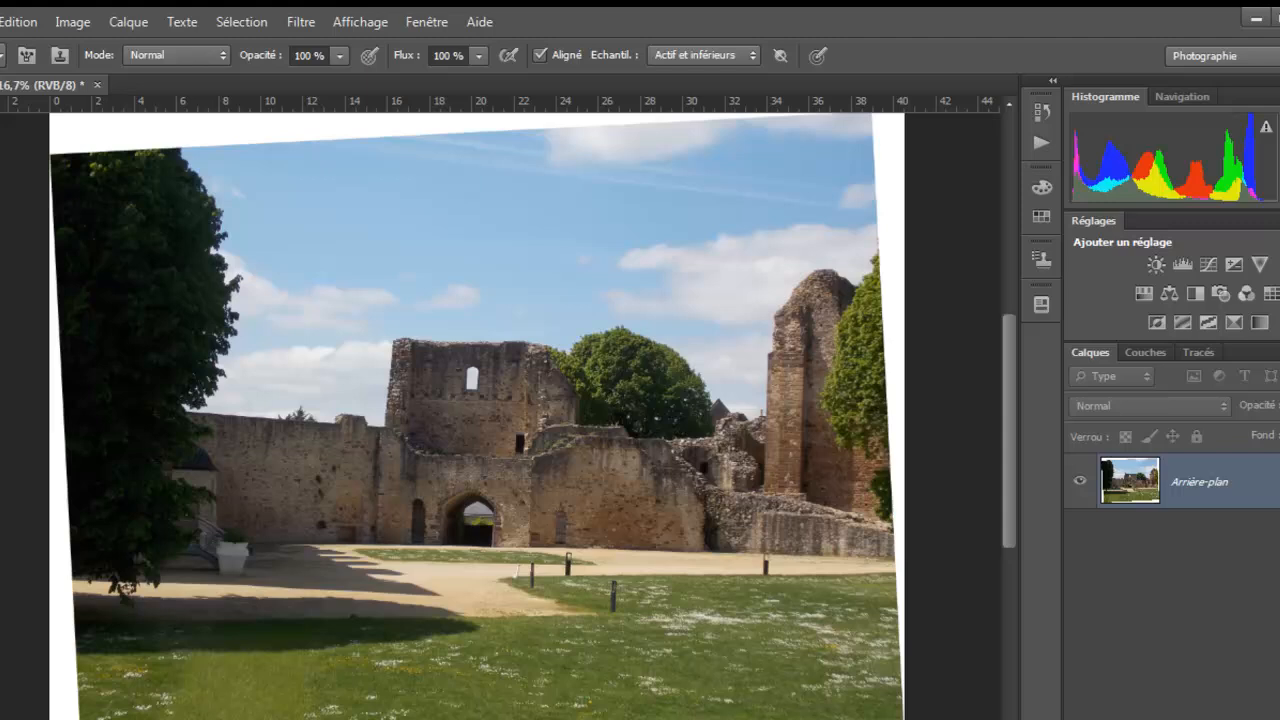
- Compare the ruins' verticals with a temporary vertical guide and rotate the canvas another 1° counterclockwise
drag(0, 500, 766, 506)
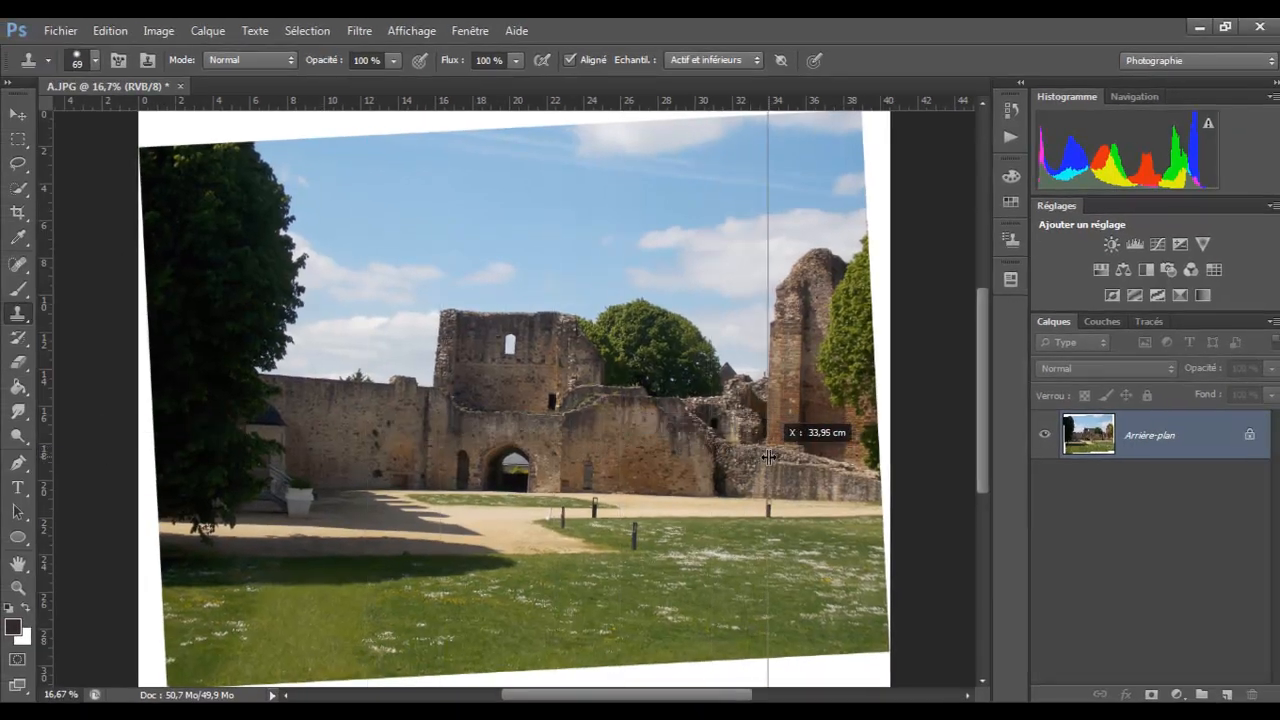
drag(768, 457, 30, 425)
click(172, 33)
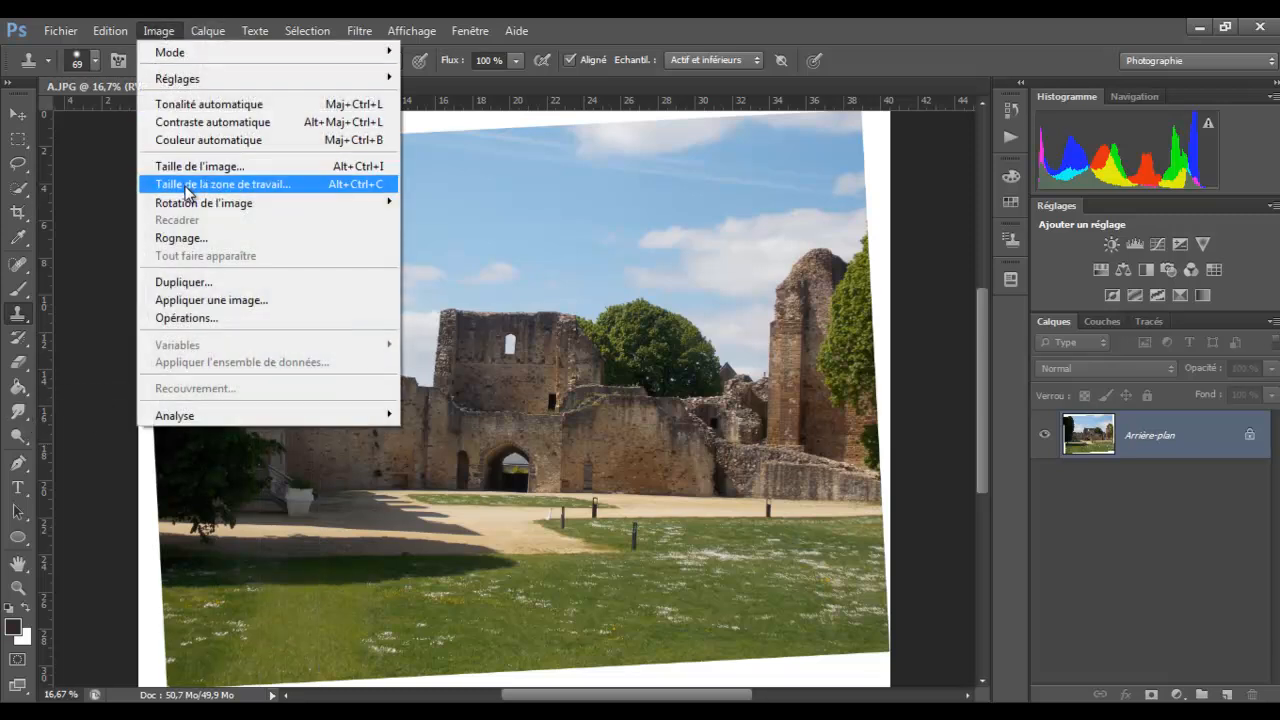
mouse_move(187, 213)
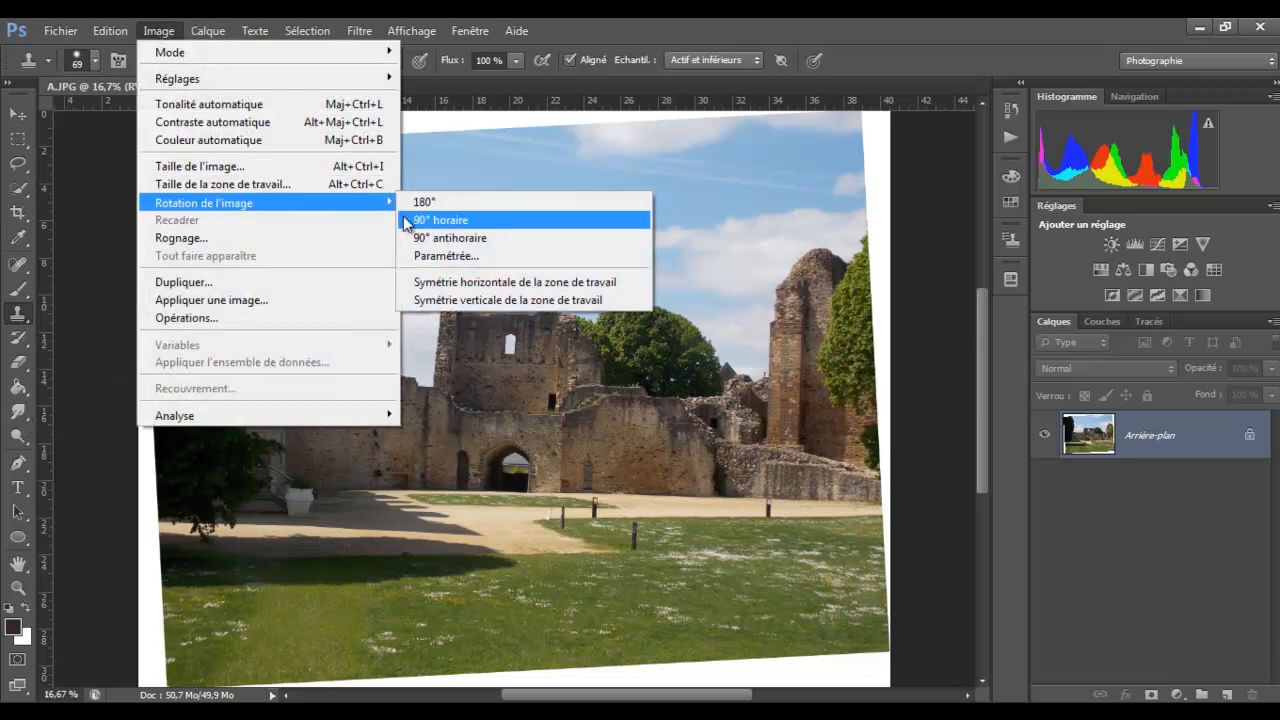
click(443, 254)
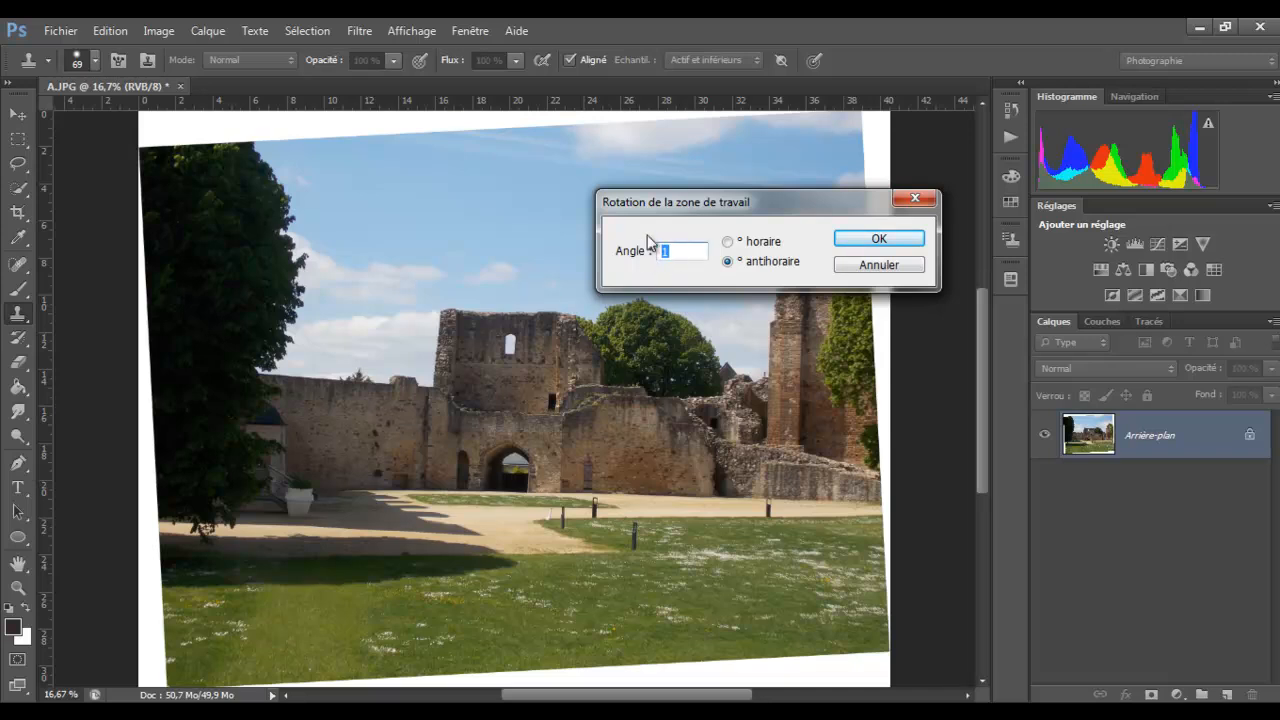
click(878, 239)
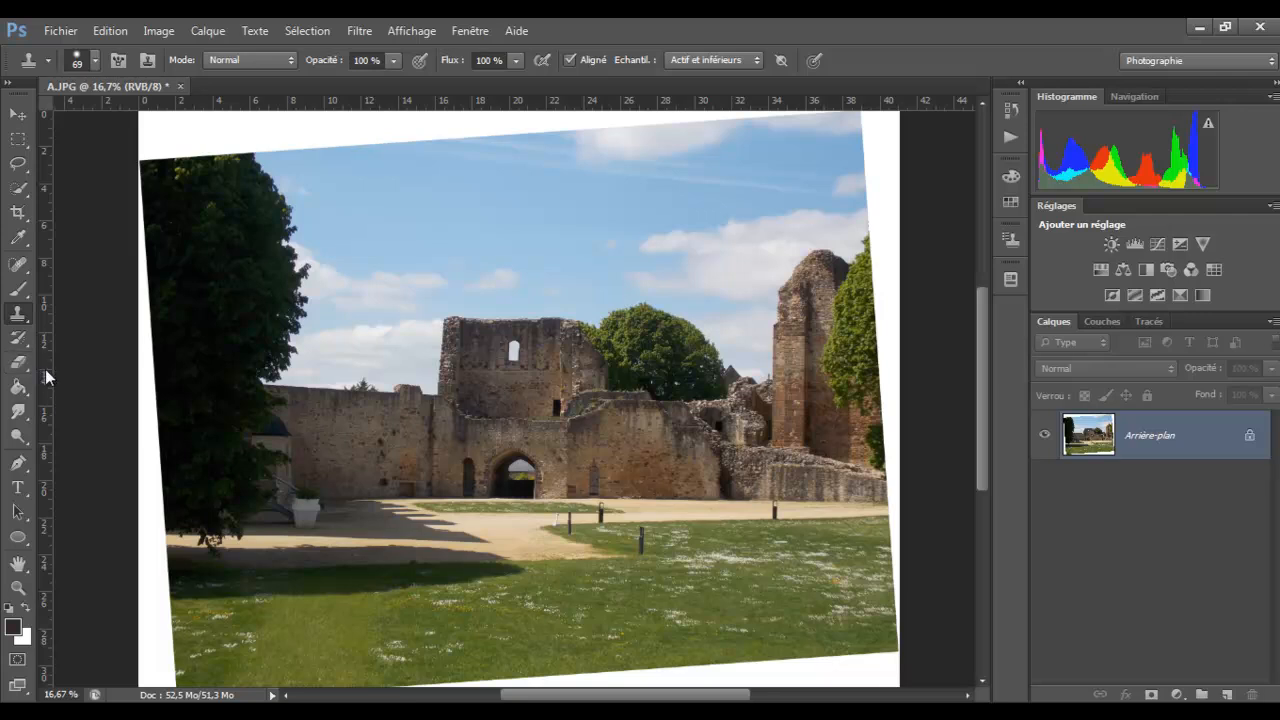
mouse_move(44, 372)
mouse_down()
mouse_move(780, 405)
mouse_move(46, 374)
mouse_up()
mouse_move(362, 107)
mouse_down()
mouse_move(366, 320)
mouse_move(342, 100)
mouse_up()
- Crop the rotated photo on all four sides to cut away the white canvas borders
click(19, 212)
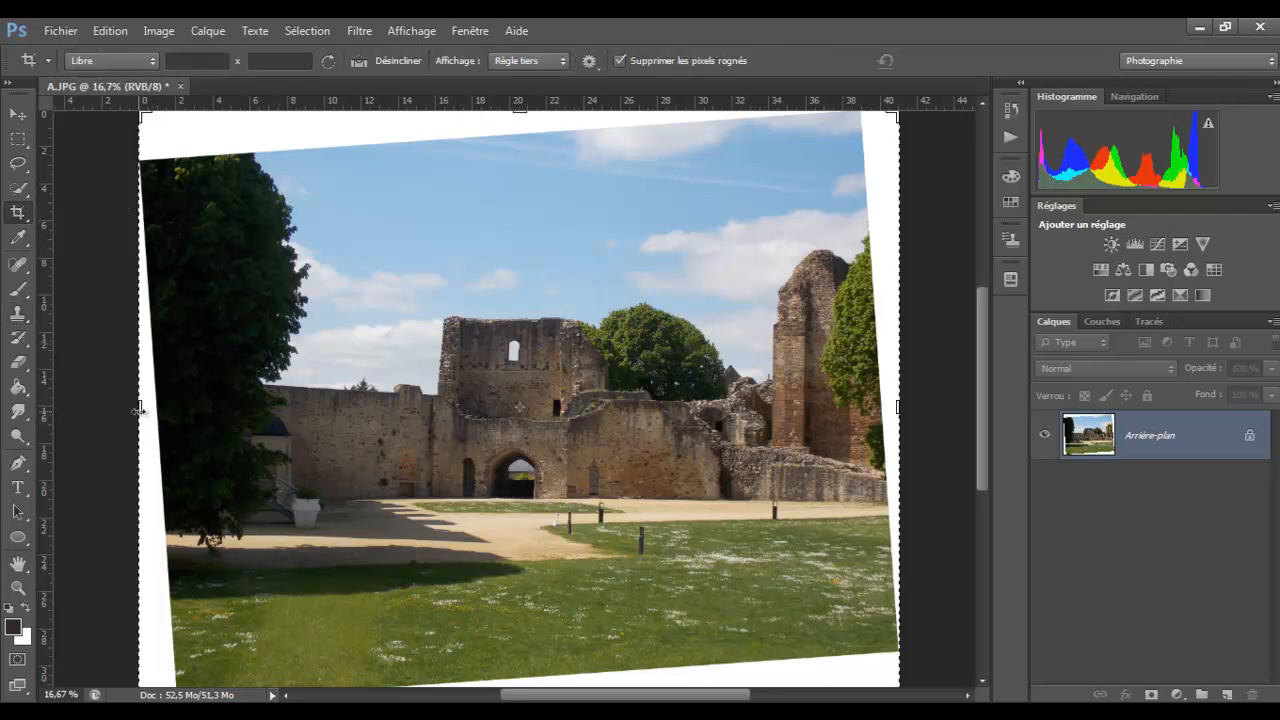
drag(141, 408, 158, 413)
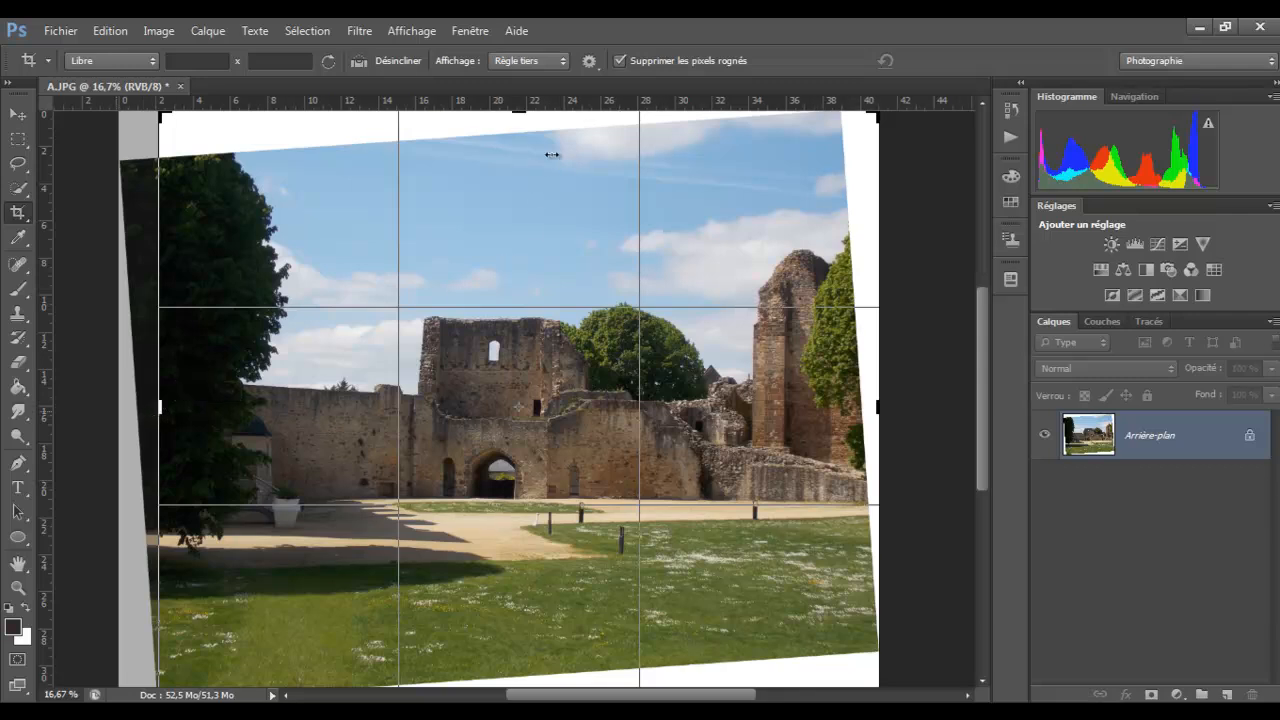
mouse_move(522, 117)
mouse_down()
mouse_move(517, 154)
mouse_move(517, 134)
mouse_up()
drag(879, 405, 870, 400)
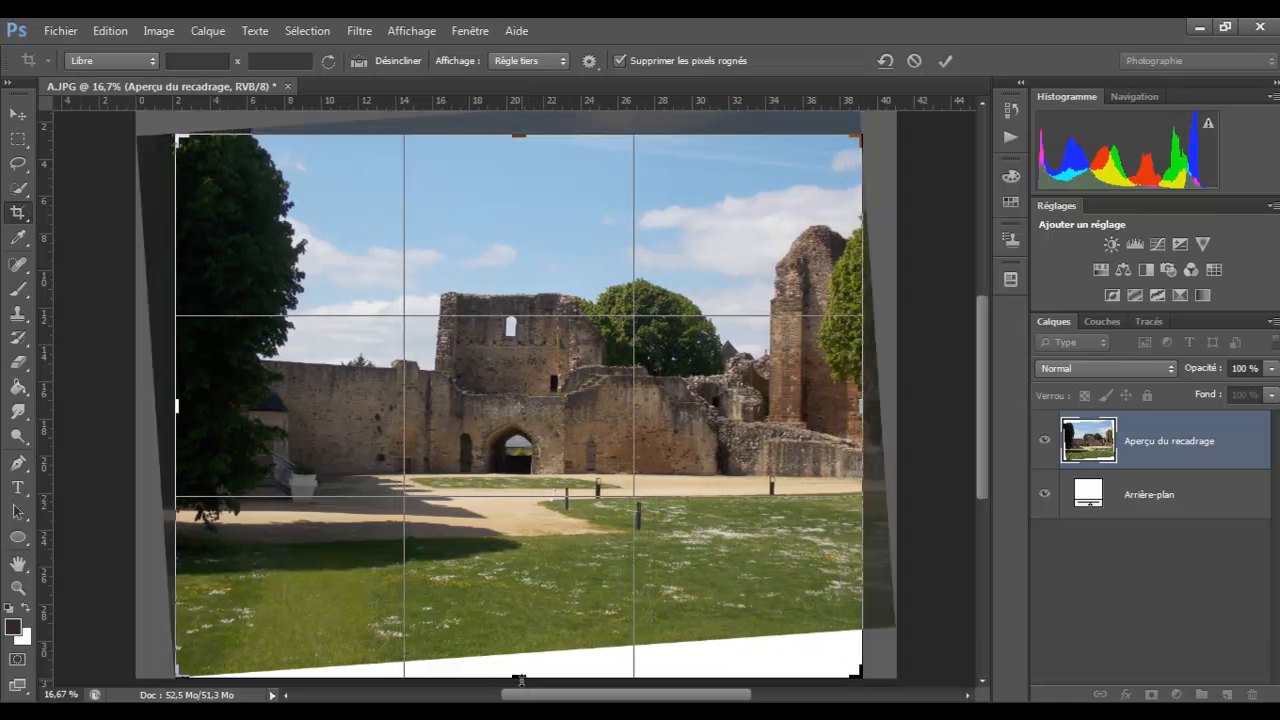
drag(518, 680, 518, 652)
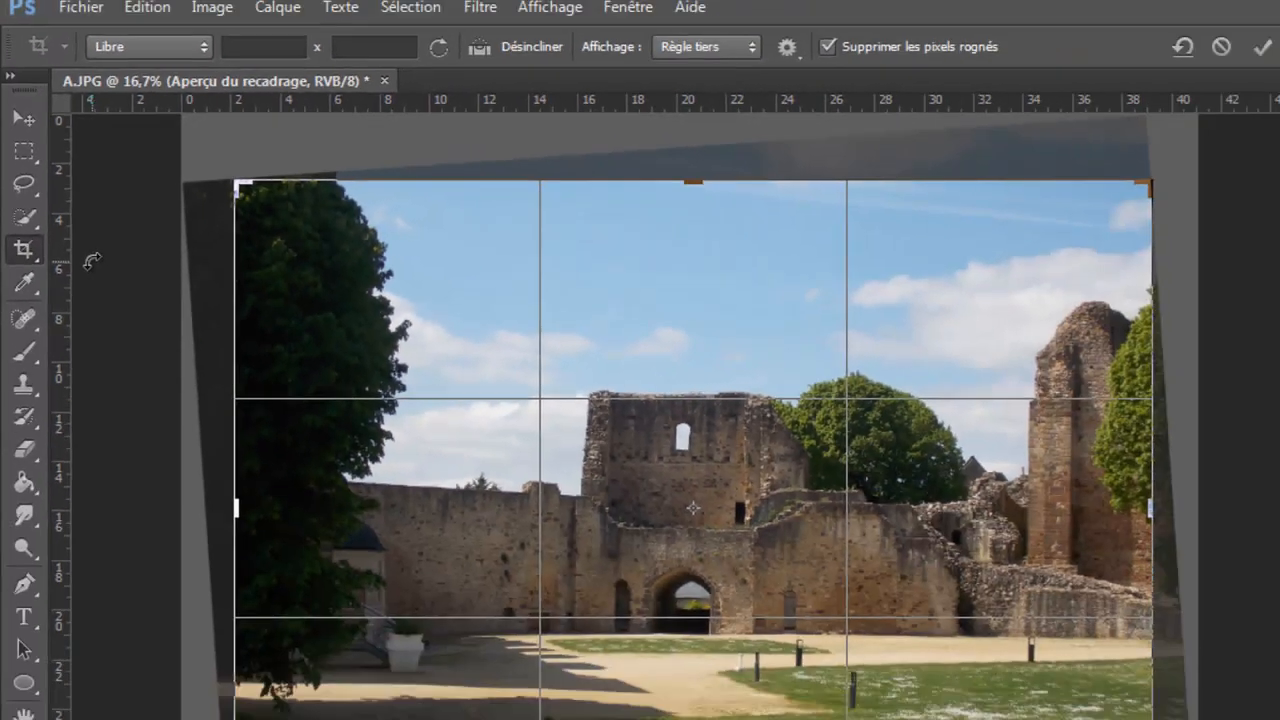
key(Return)
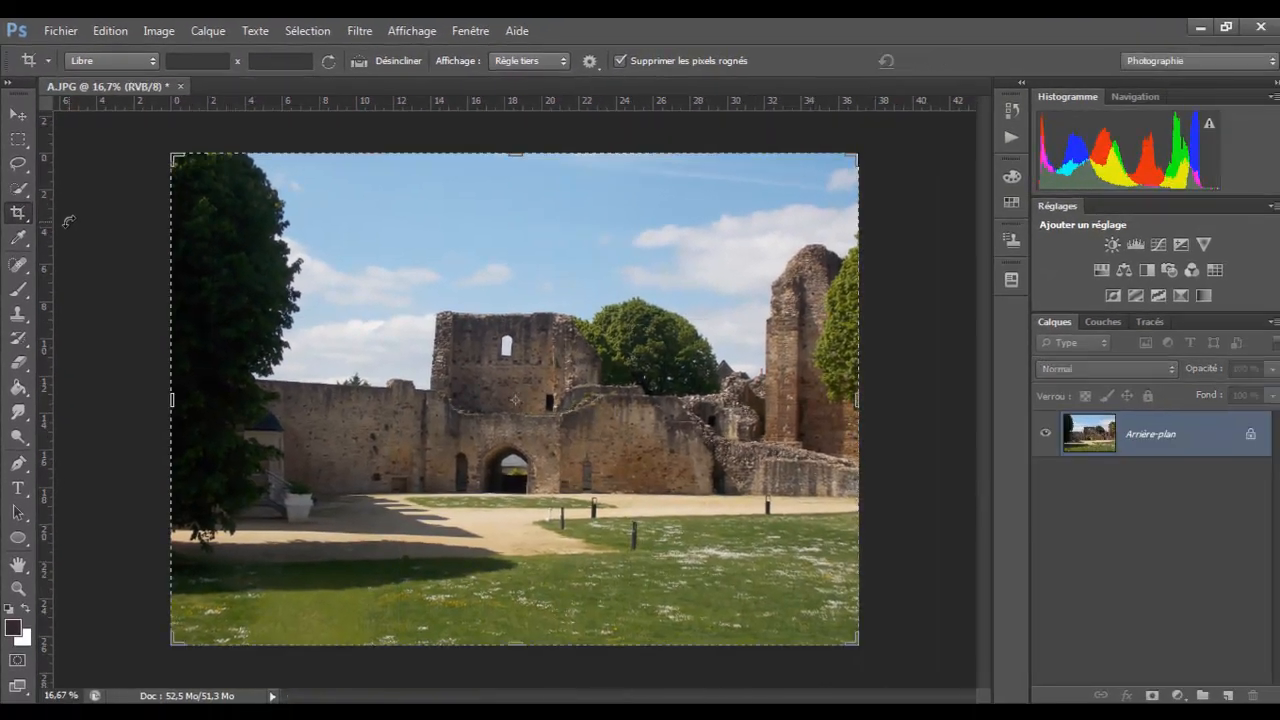
- Close the cropped photo without saving its changes
click(913, 428)
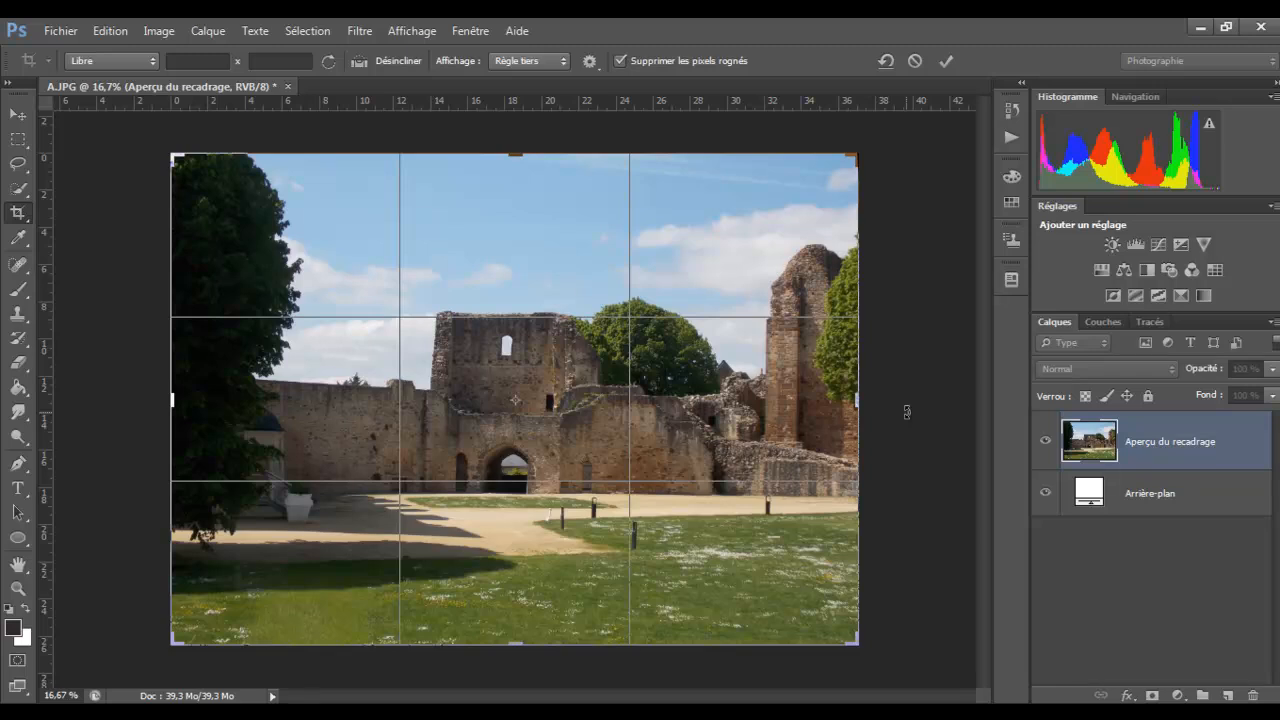
click(62, 31)
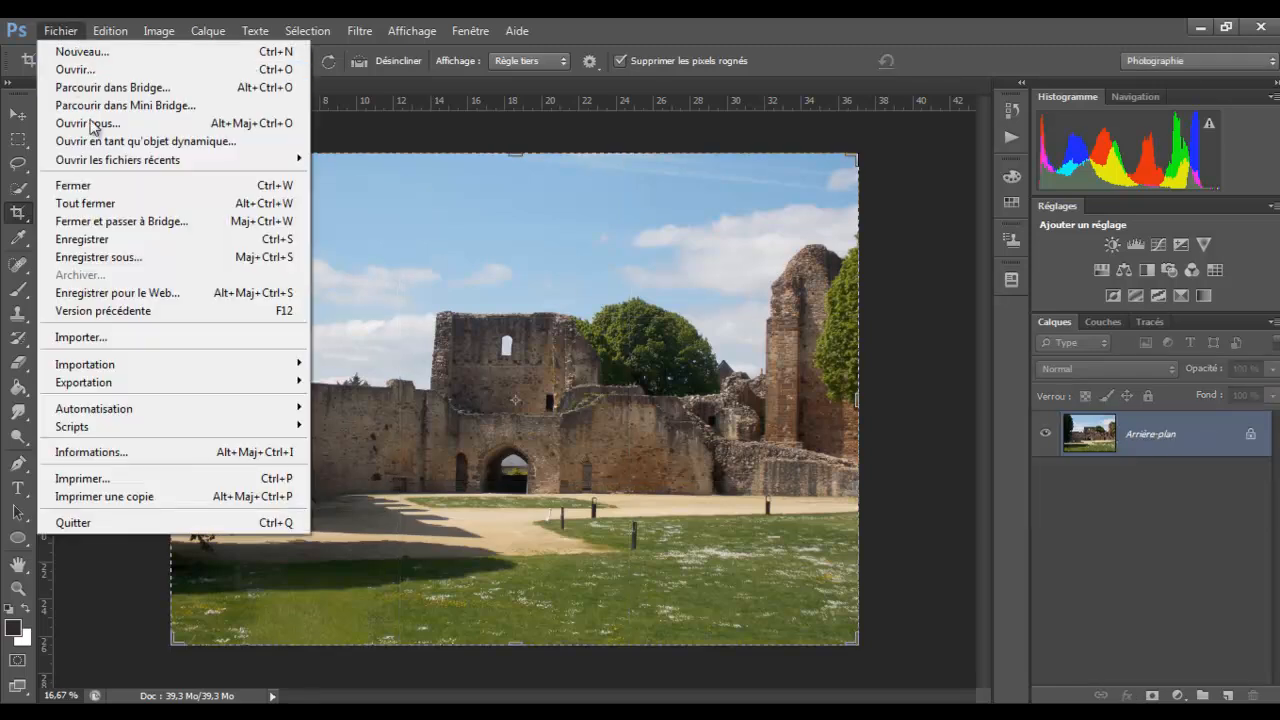
click(94, 211)
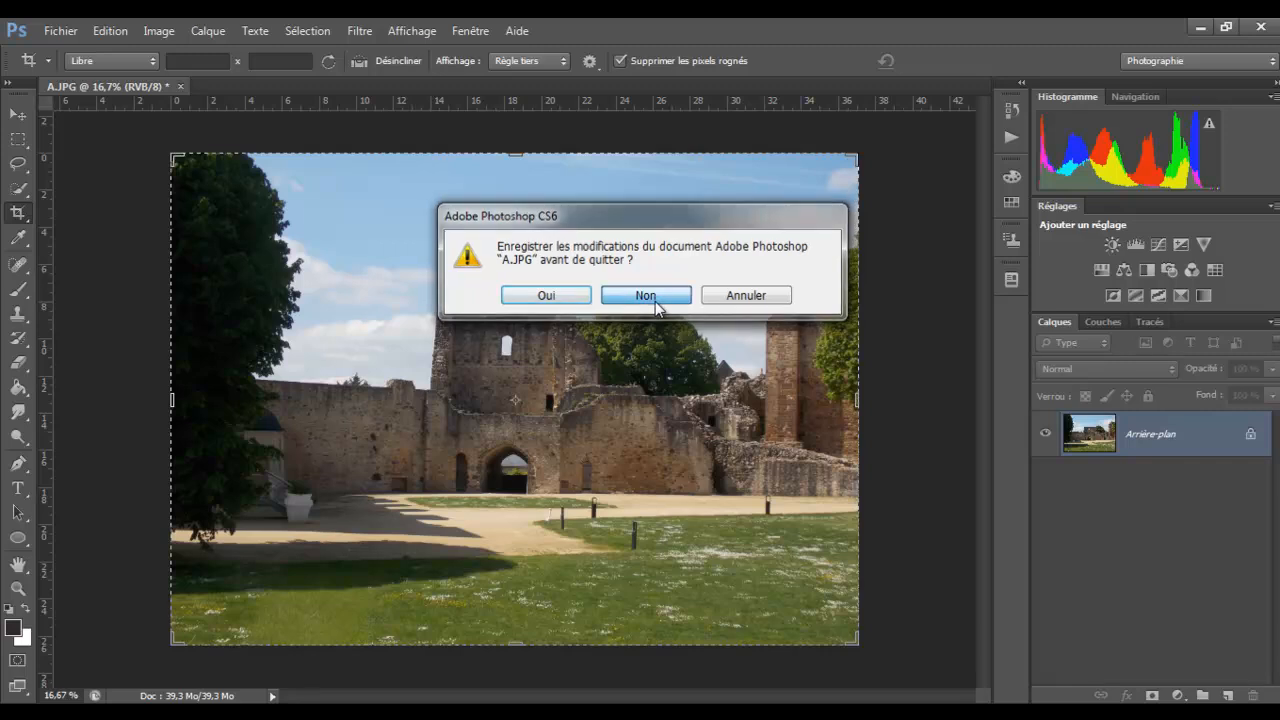
click(645, 291)
- Reopen the original ruins photo A.JPG from the TUTO CS6 folder, discarding its embedded color profile
click(56, 31)
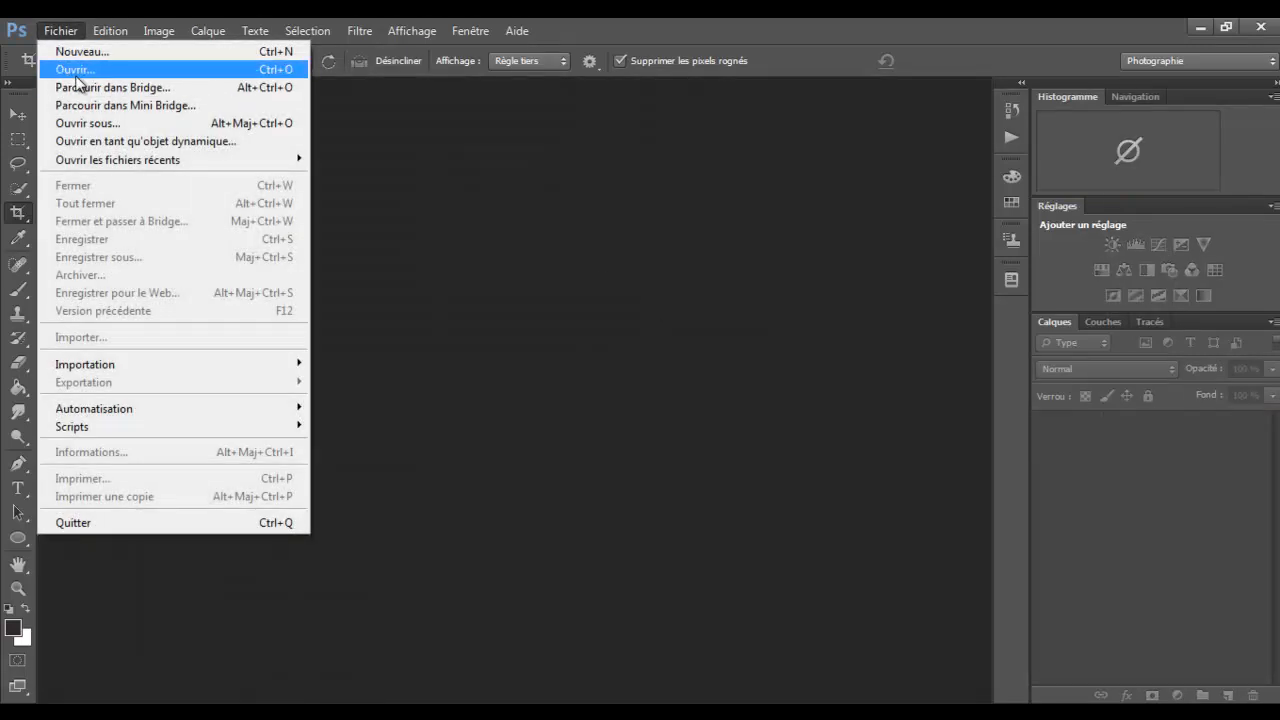
click(70, 63)
click(612, 240)
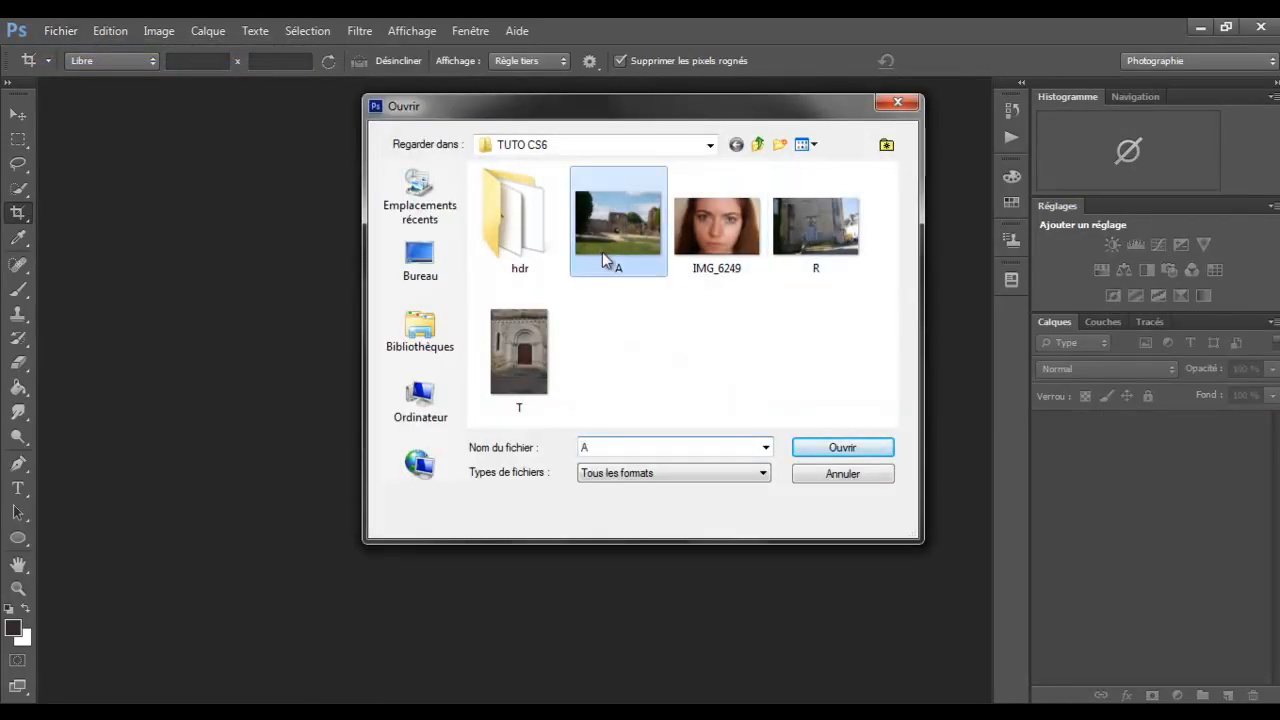
click(820, 456)
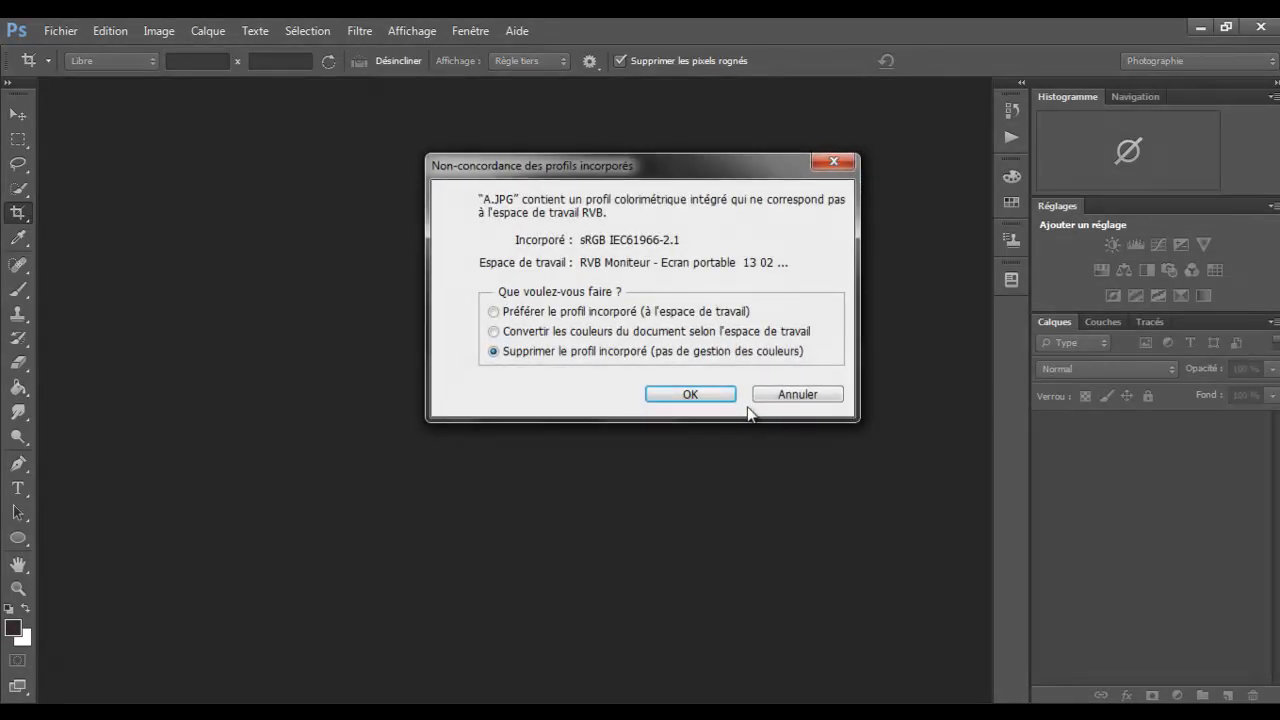
click(726, 402)
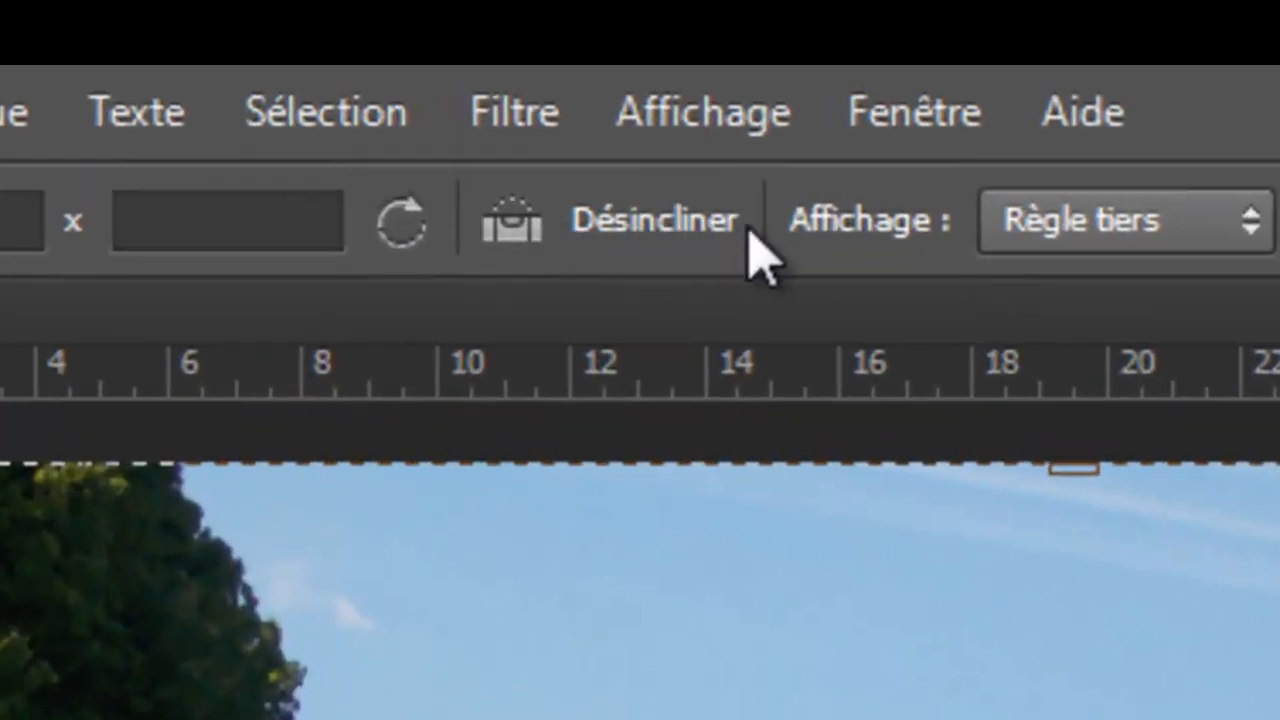
- Straighten the photo along the vertical edge of the tall right-hand tower and apply the crop widened slightly on both sides
click(643, 216)
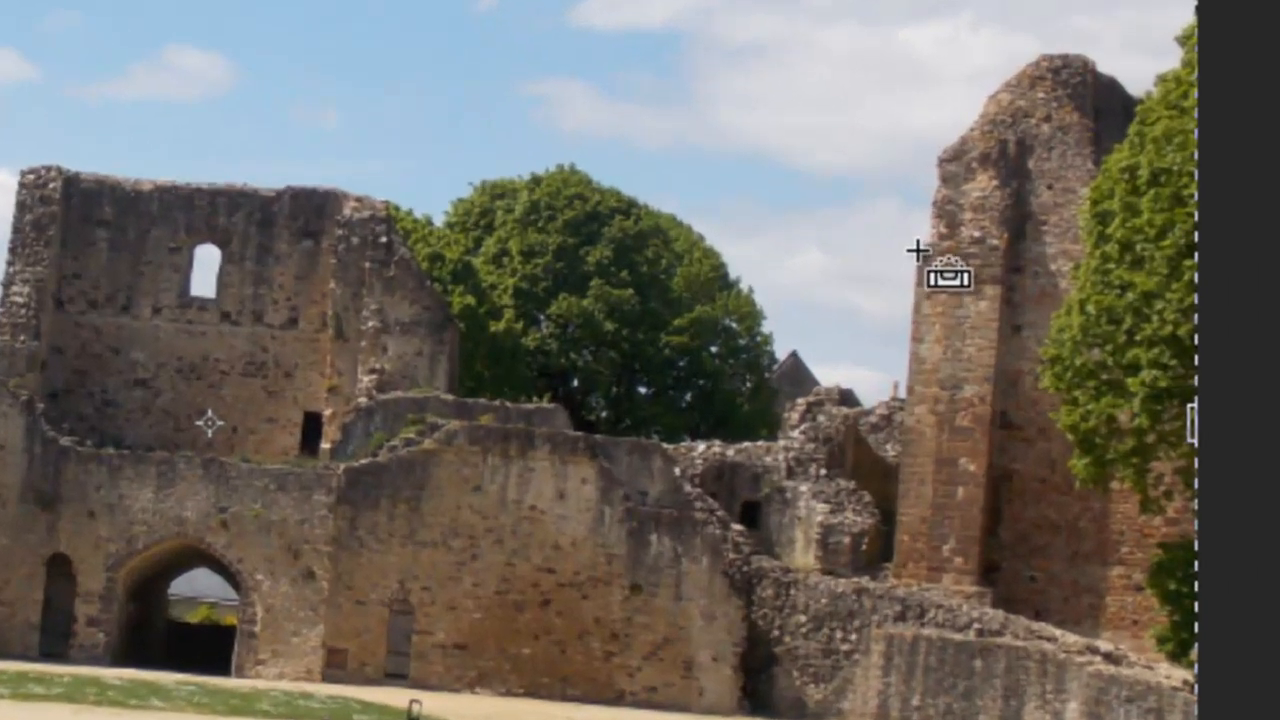
drag(917, 250, 891, 580)
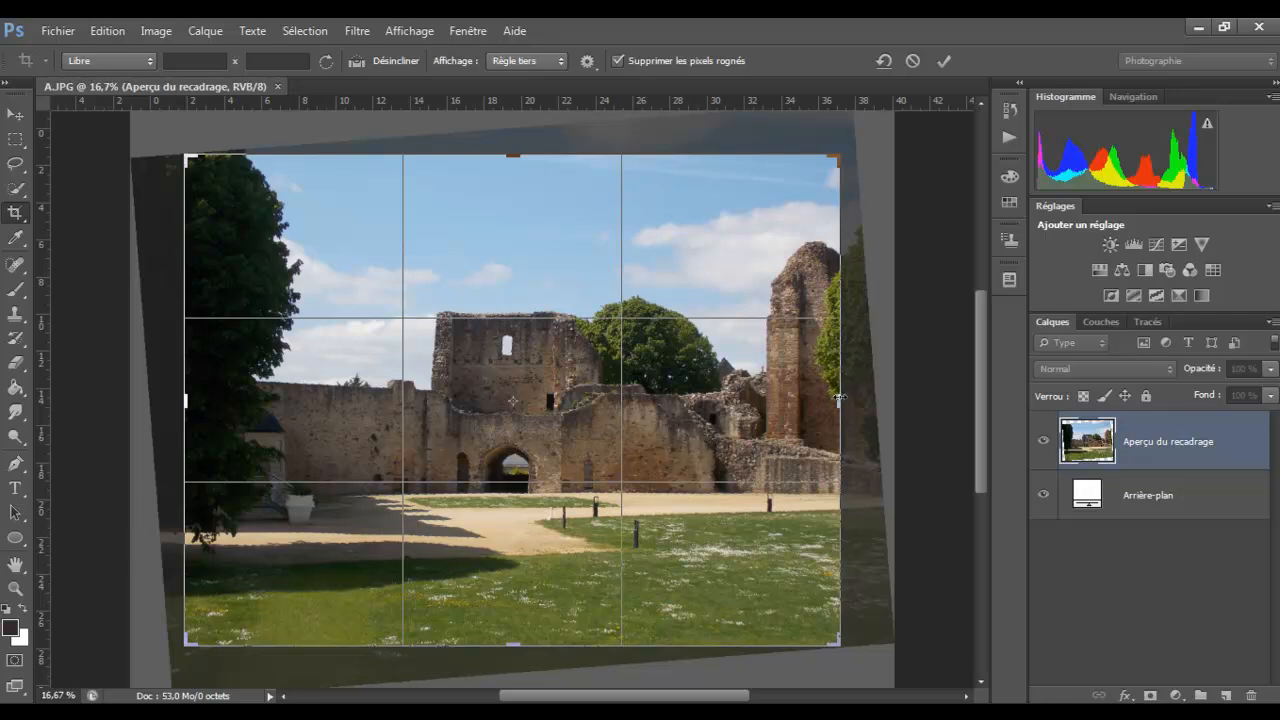
drag(839, 398, 847, 398)
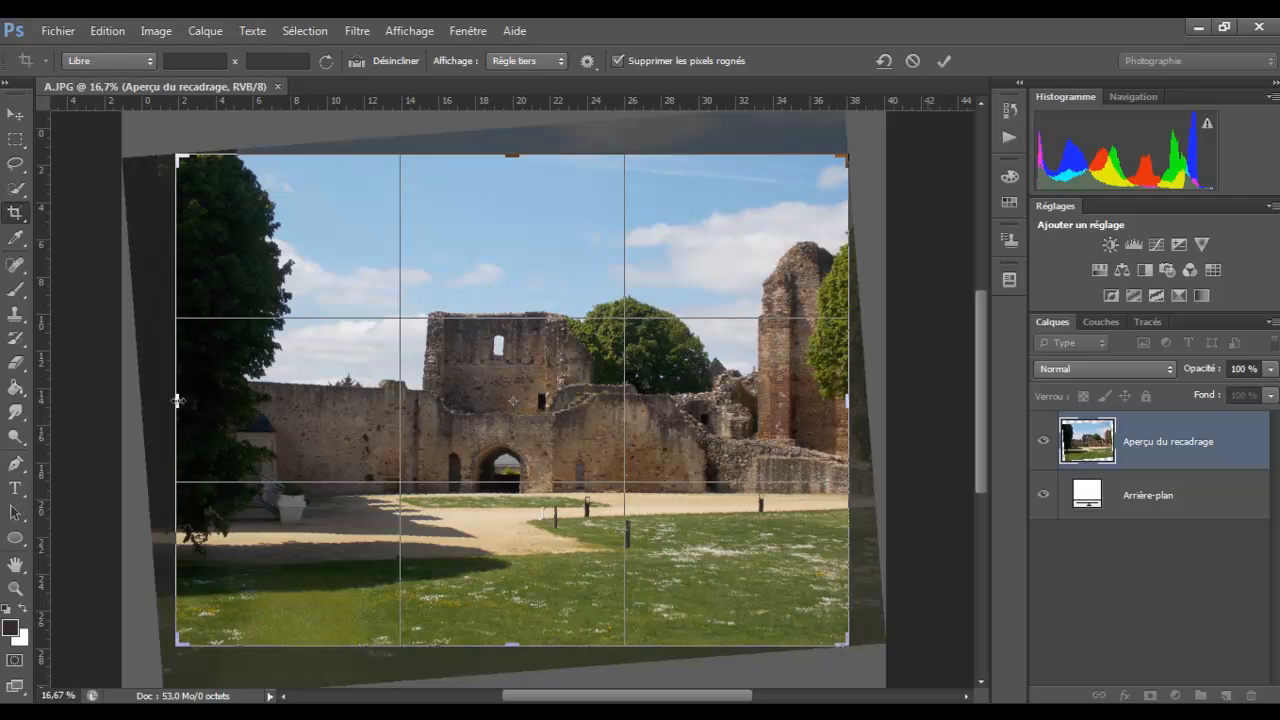
drag(177, 400, 171, 401)
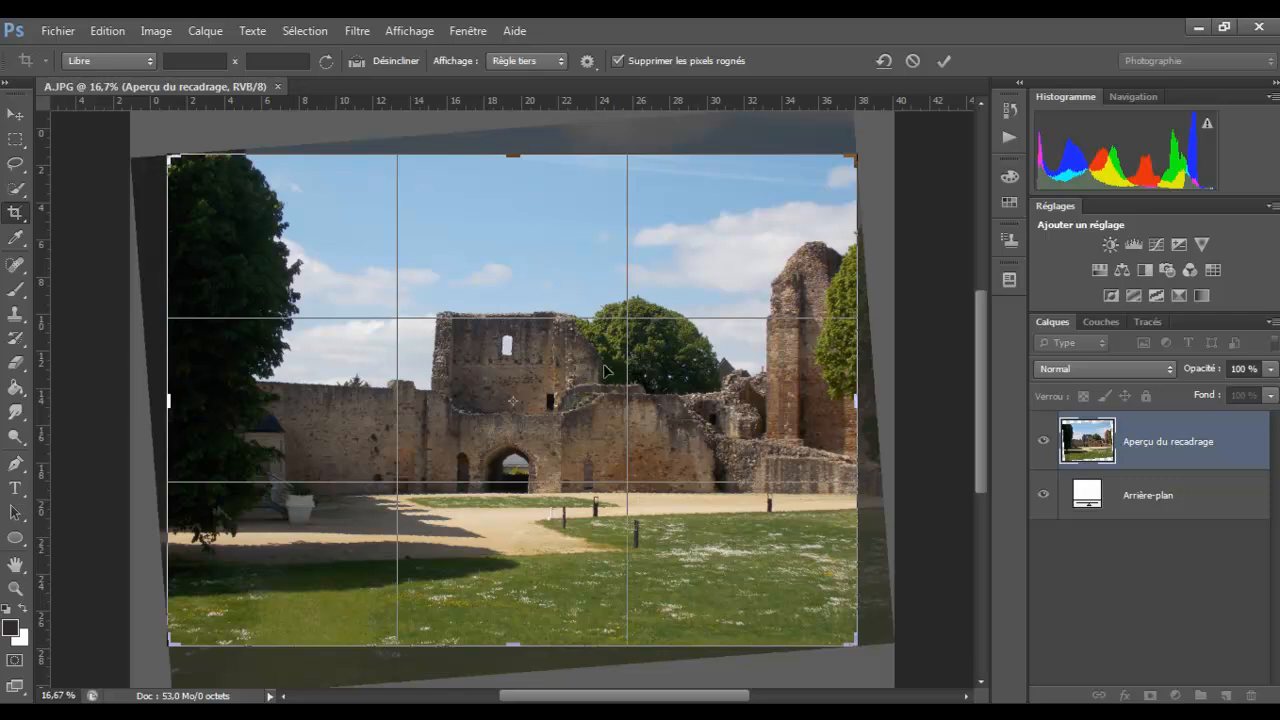
key(Return)
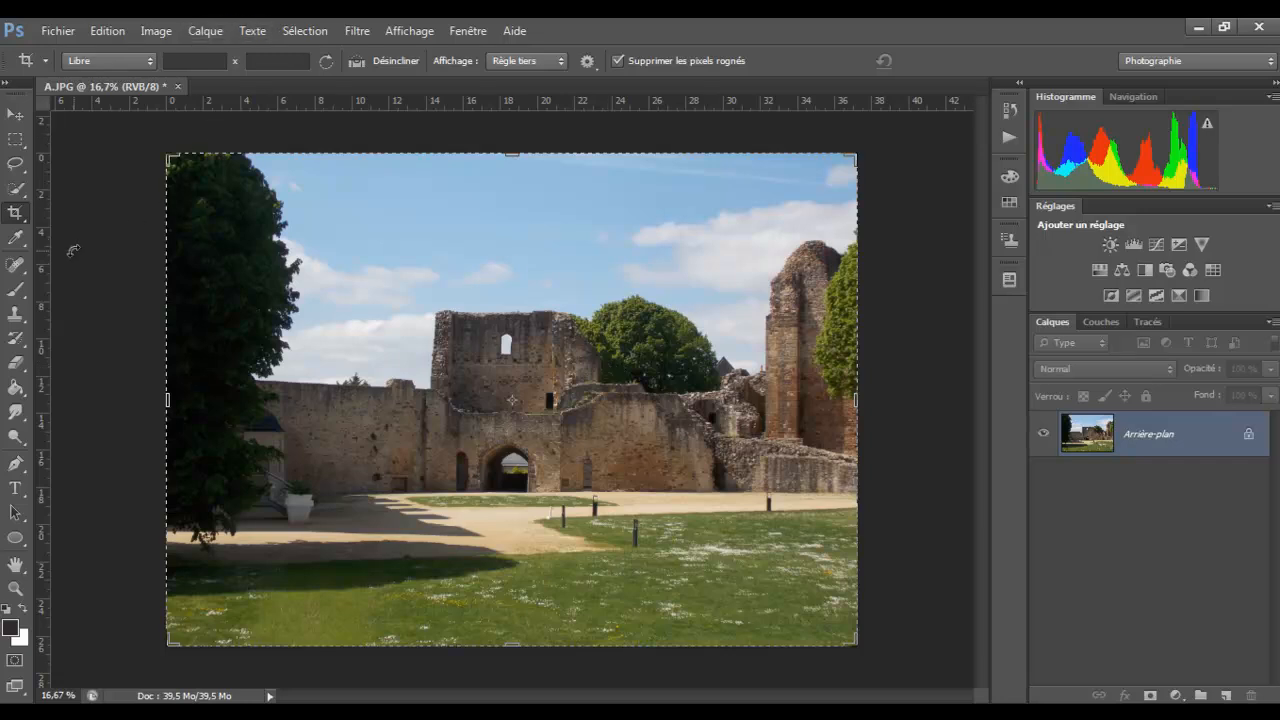
drag(42, 295, 44, 410)
mouse_move(276, 99)
mouse_down()
mouse_move(257, 311)
mouse_move(262, 494)
mouse_move(263, 62)
mouse_move(268, 90)
mouse_up()
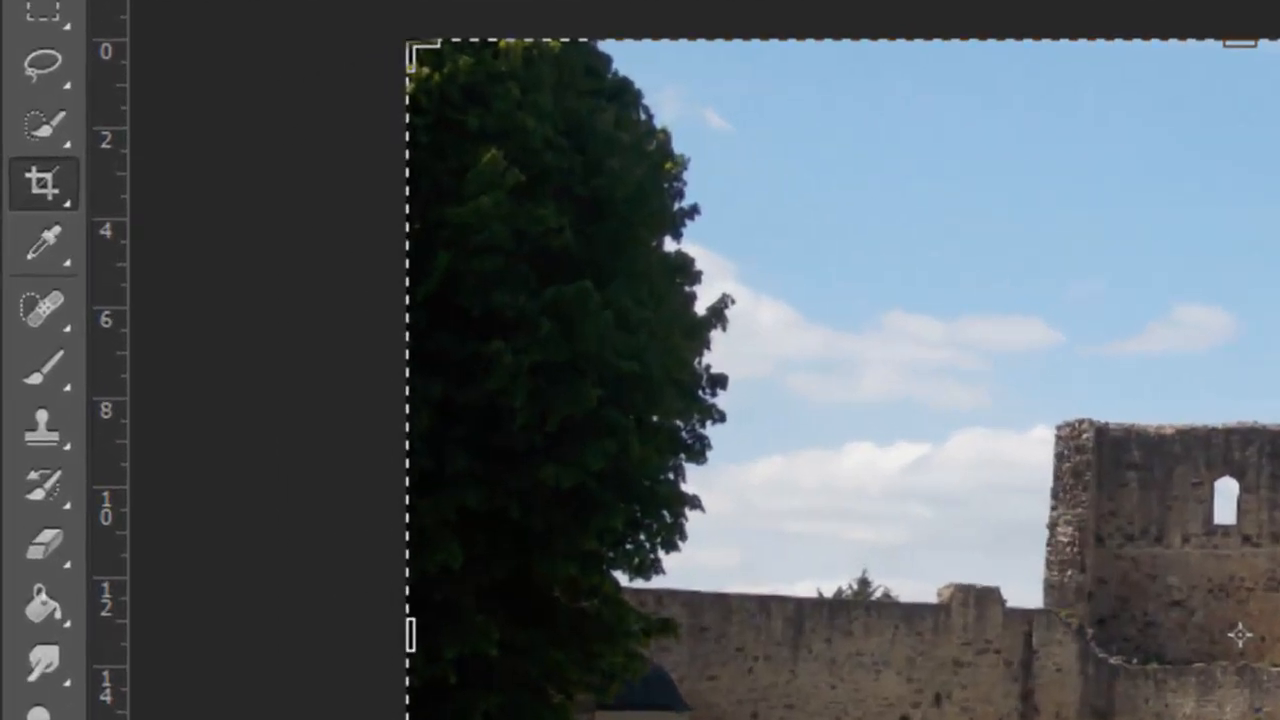
click(156, 30)
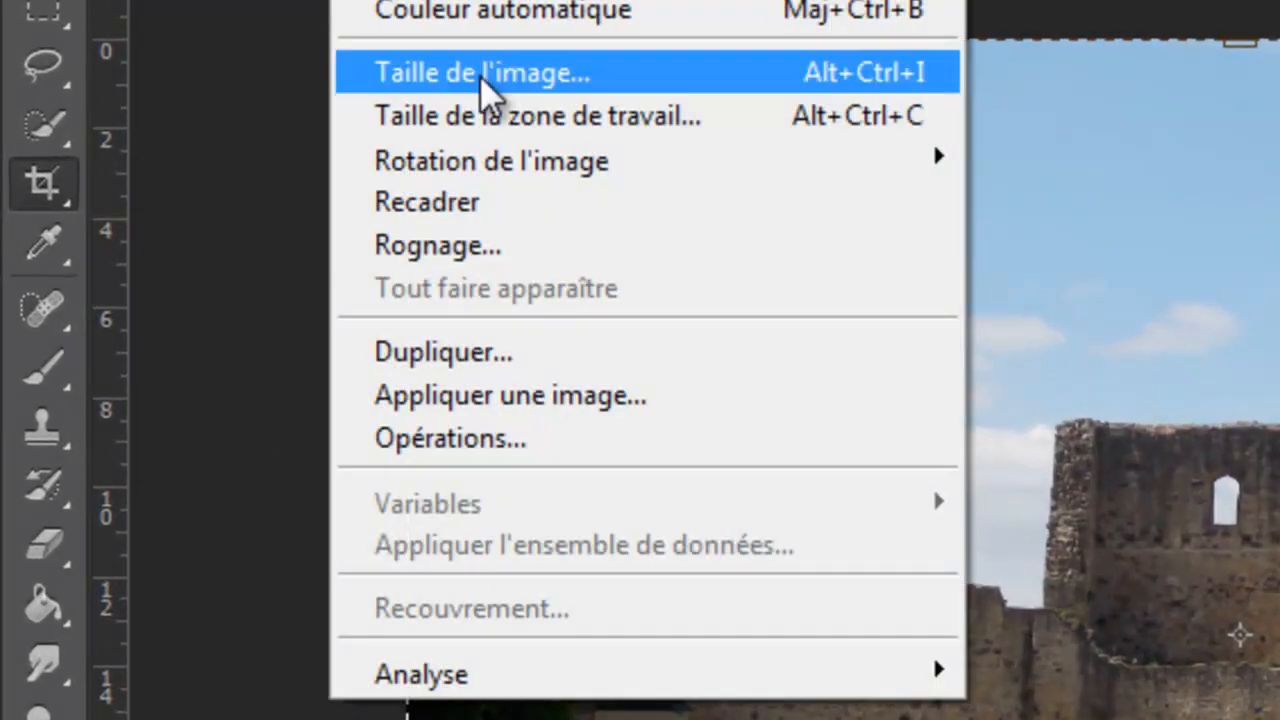
mouse_move(455, 169)
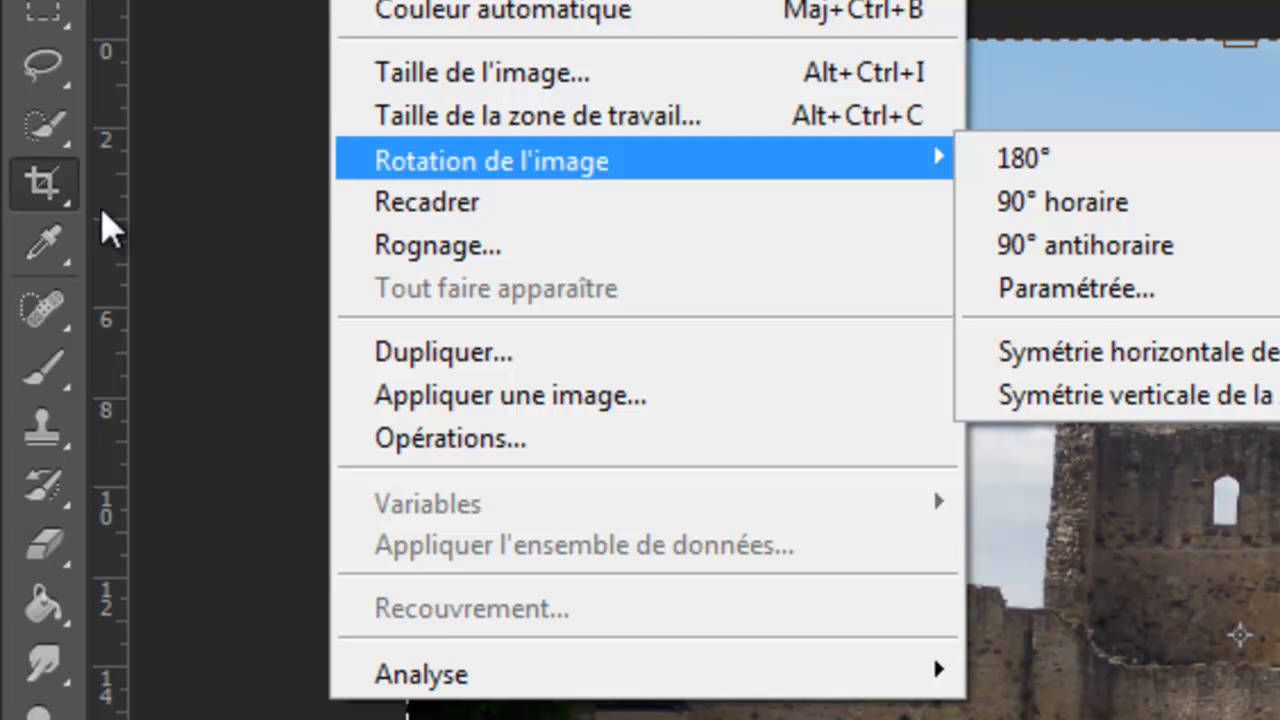
click(52, 185)
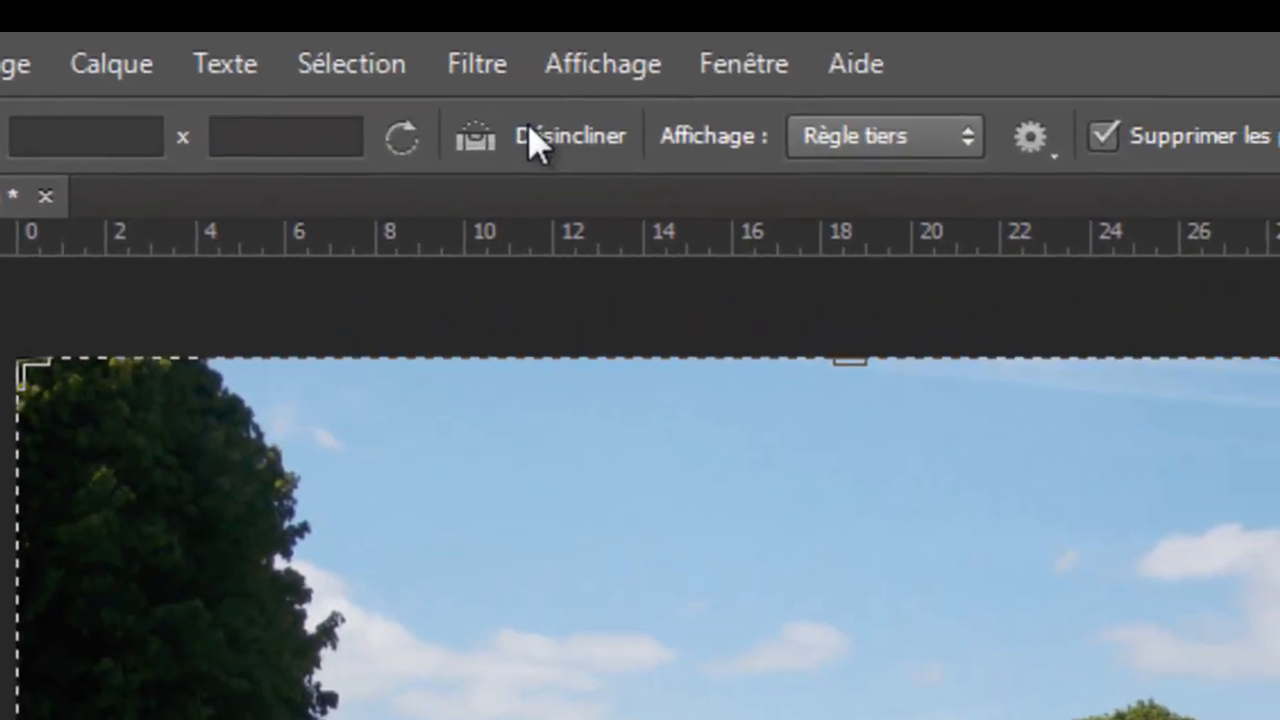
click(538, 160)
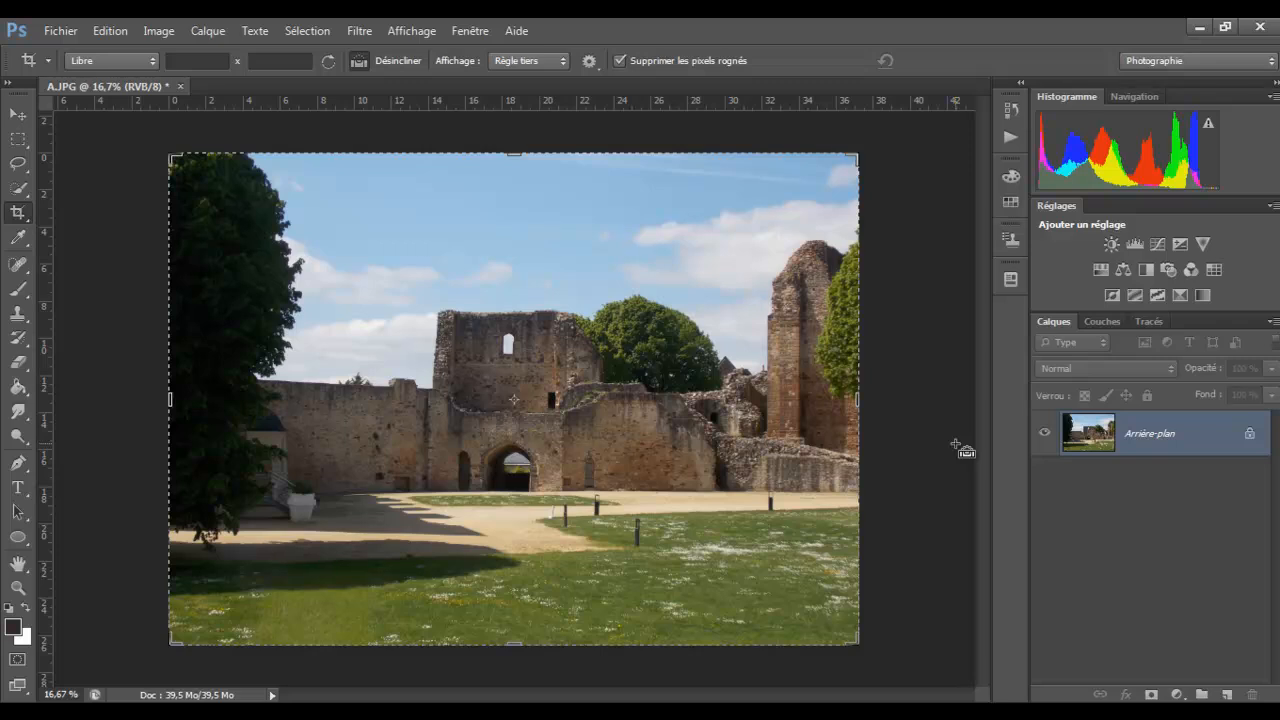
click(318, 32)
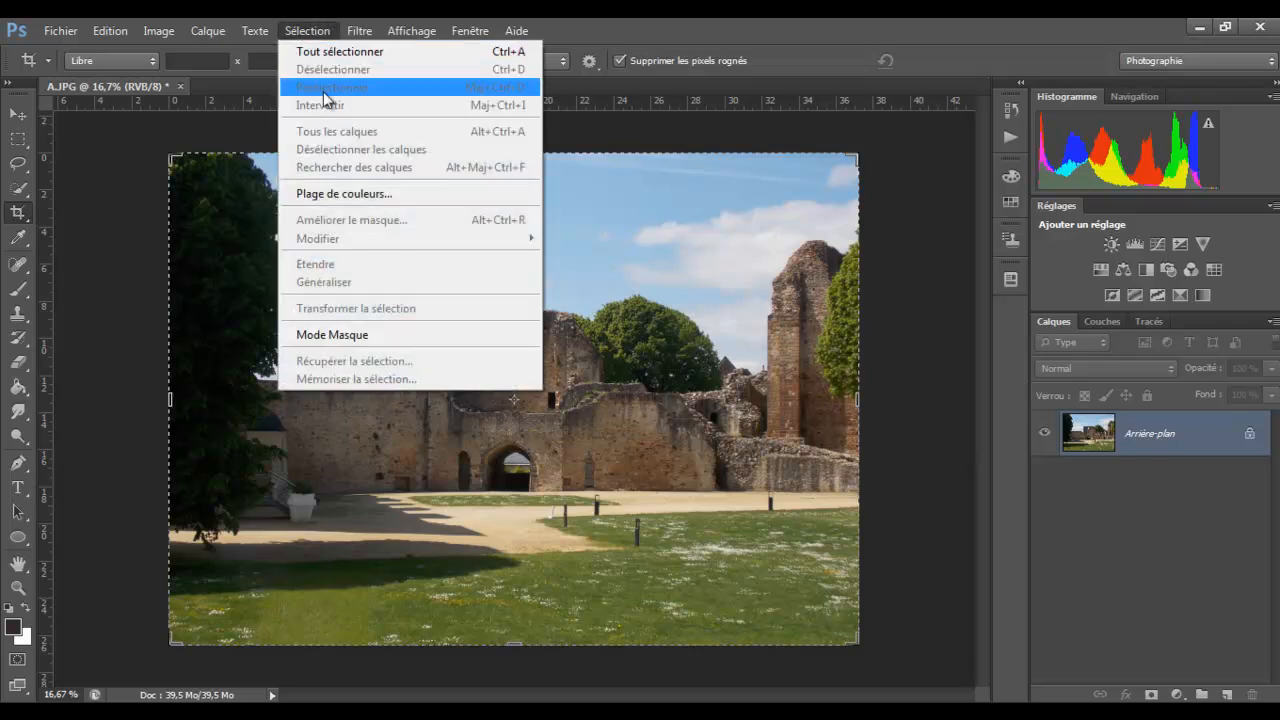
- Crop narrow strips off the photo's top and bottom edges to remove the leftover white corners, and leave the Crop tool
click(18, 114)
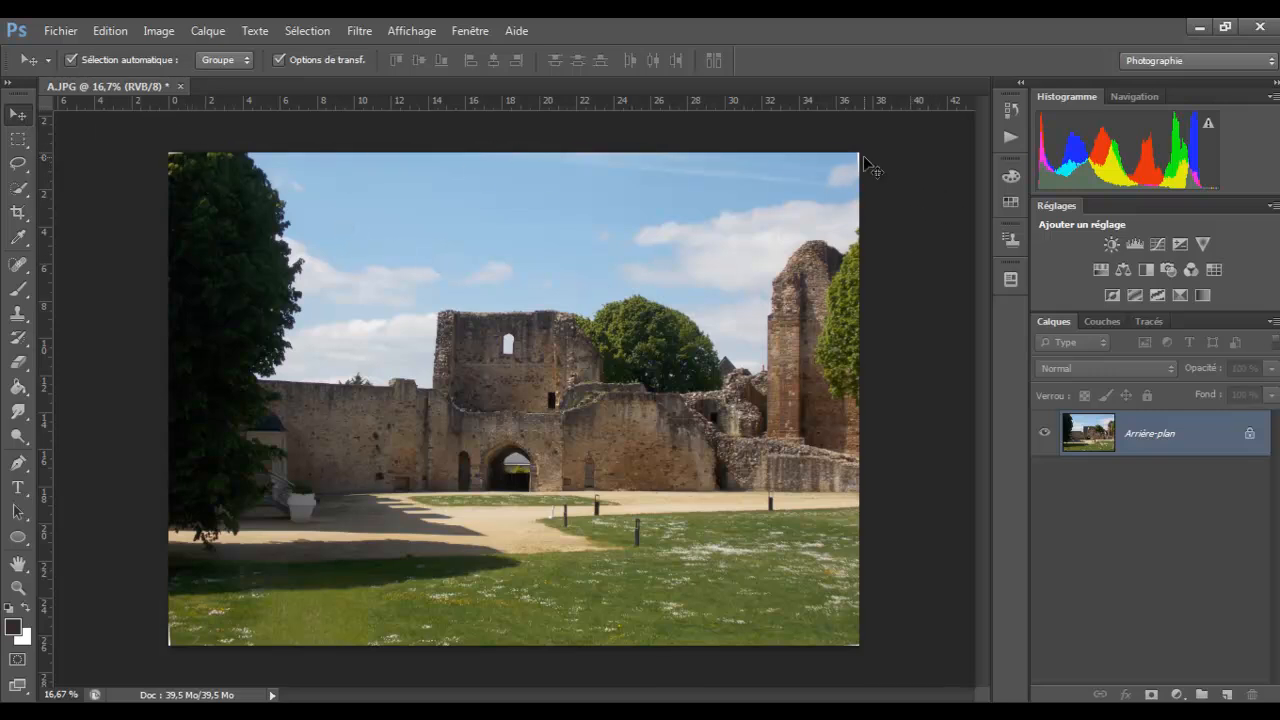
click(18, 210)
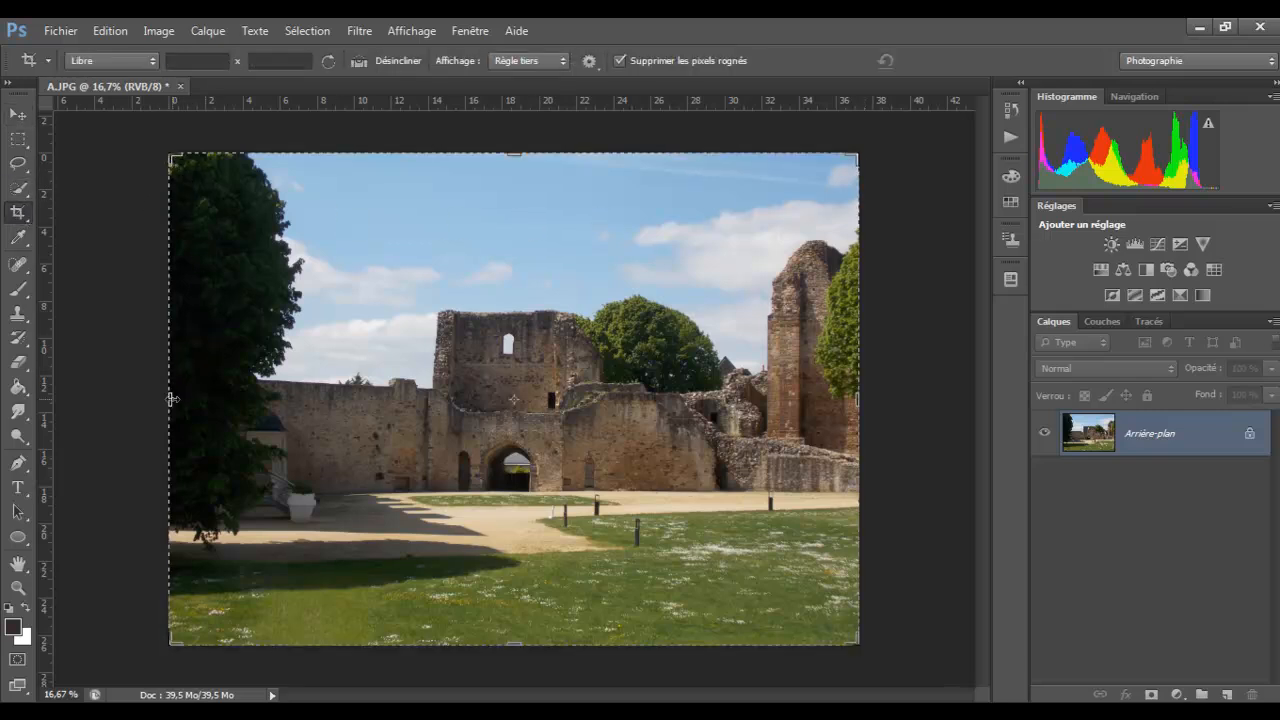
drag(172, 399, 170, 399)
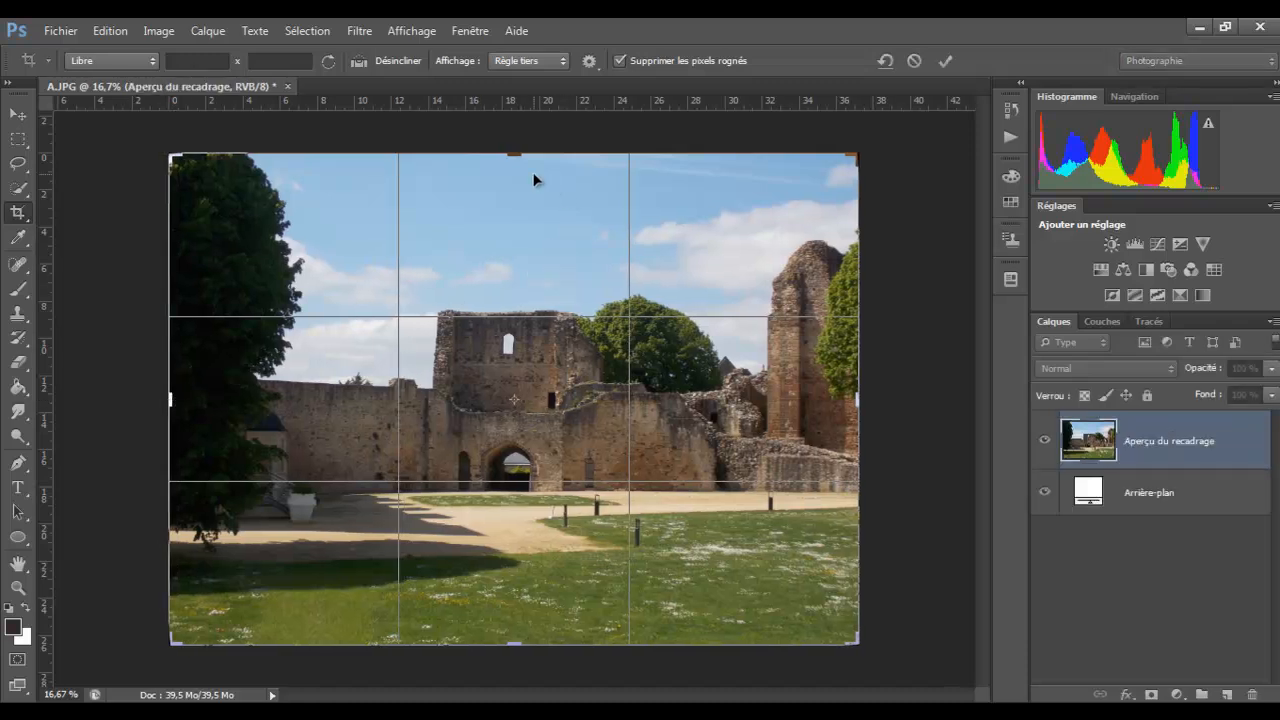
drag(514, 153, 518, 160)
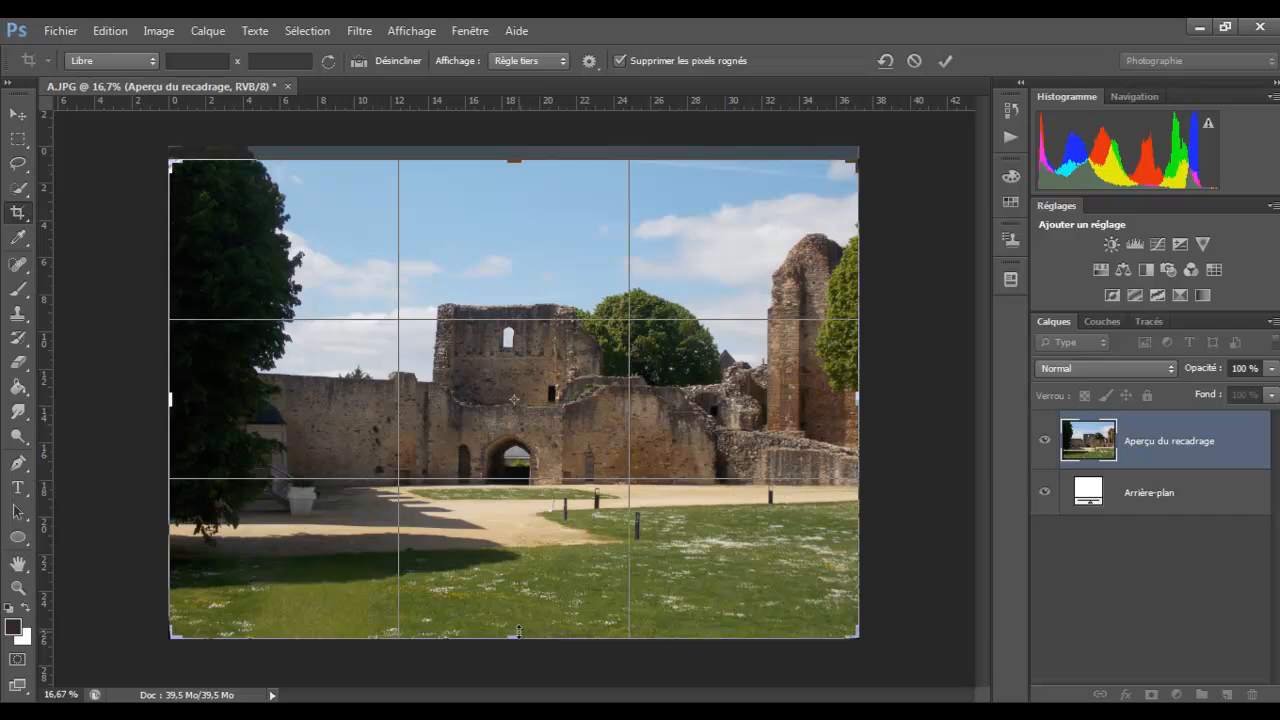
drag(518, 632, 517, 625)
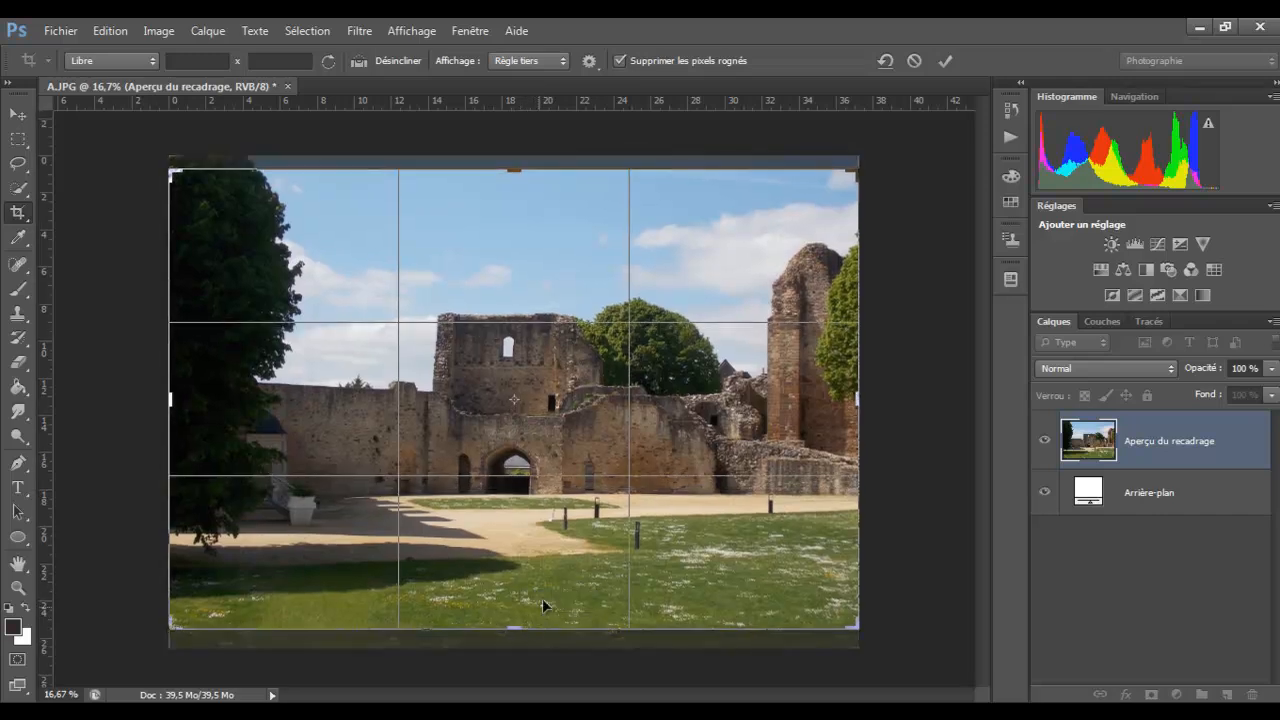
key(Return)
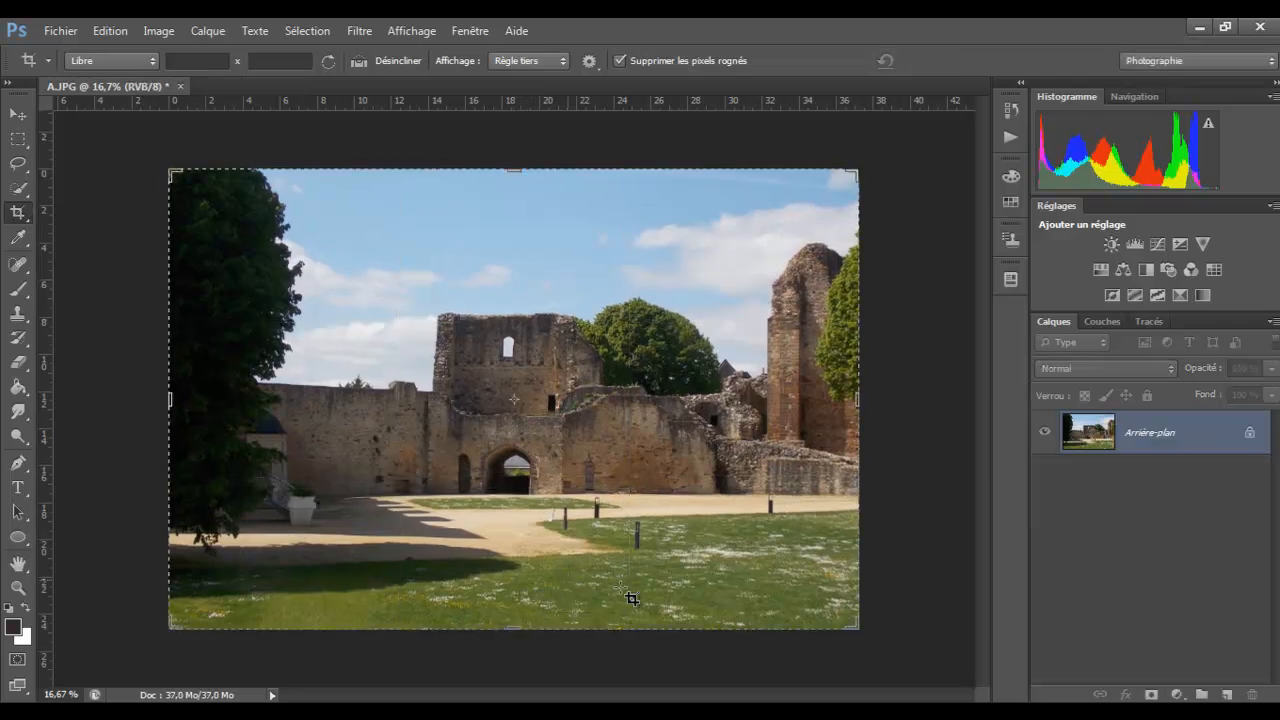
drag(901, 415, 901, 415)
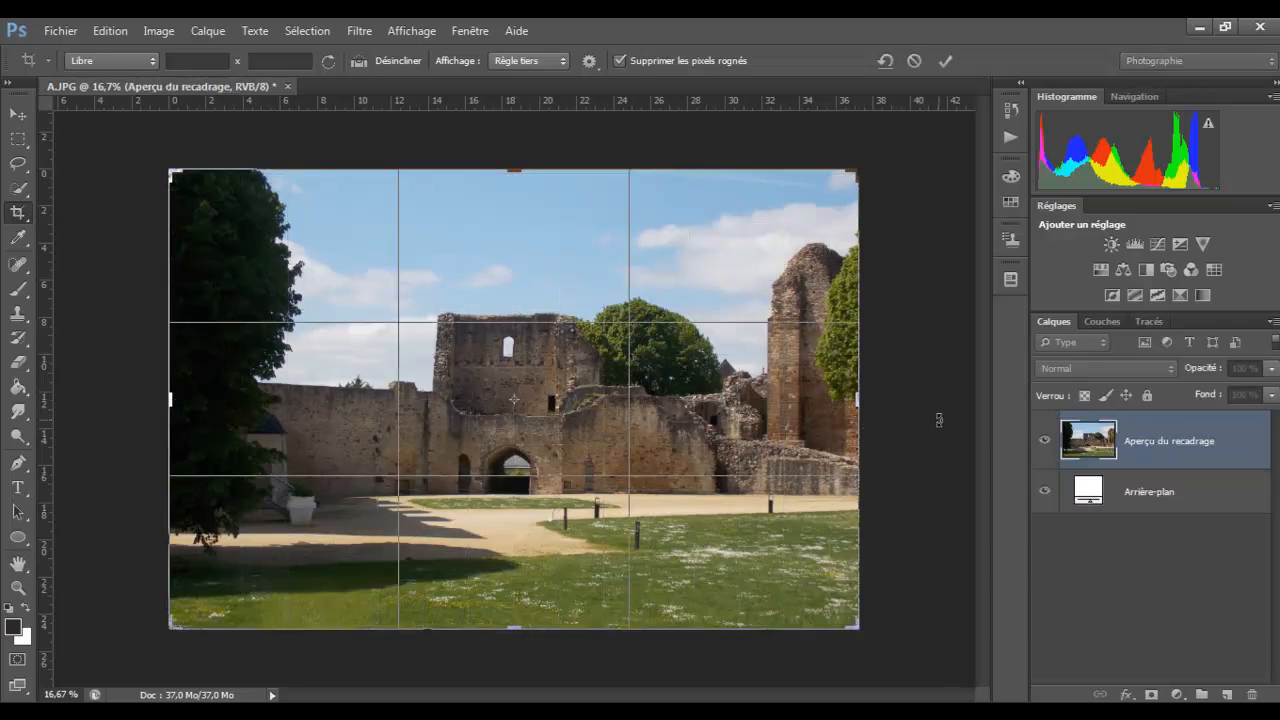
key(Return)
click(19, 115)
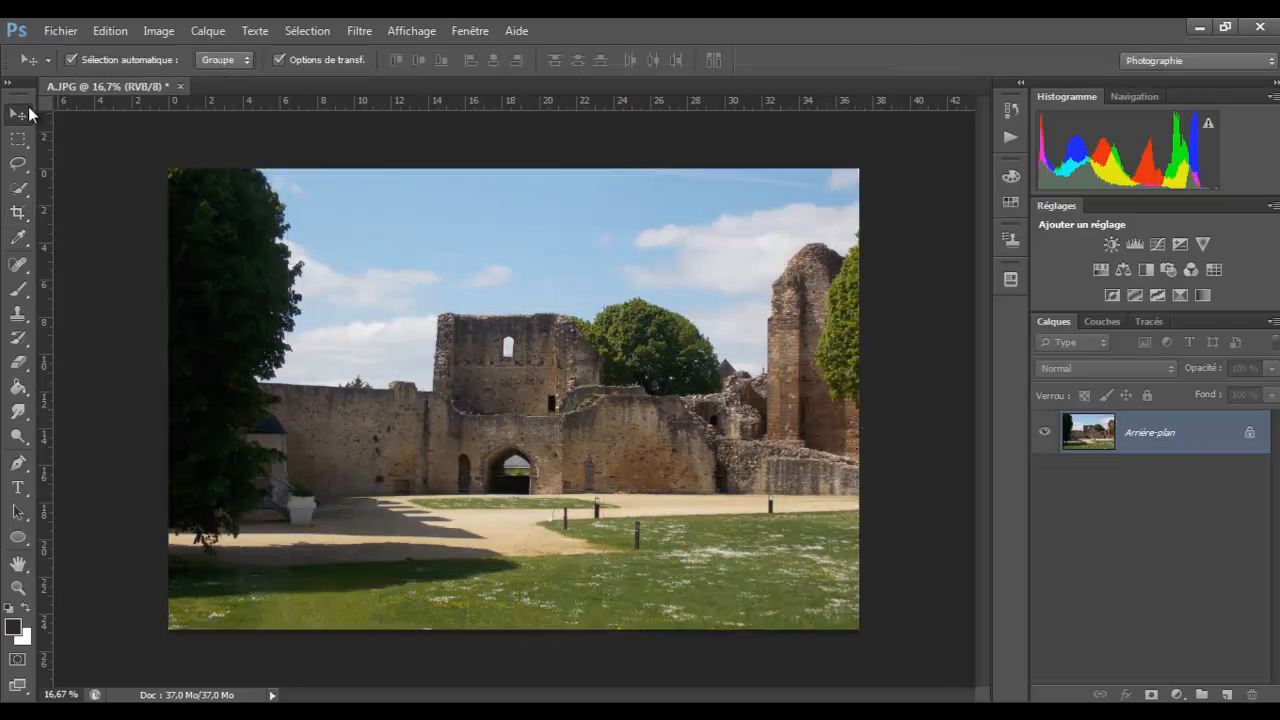